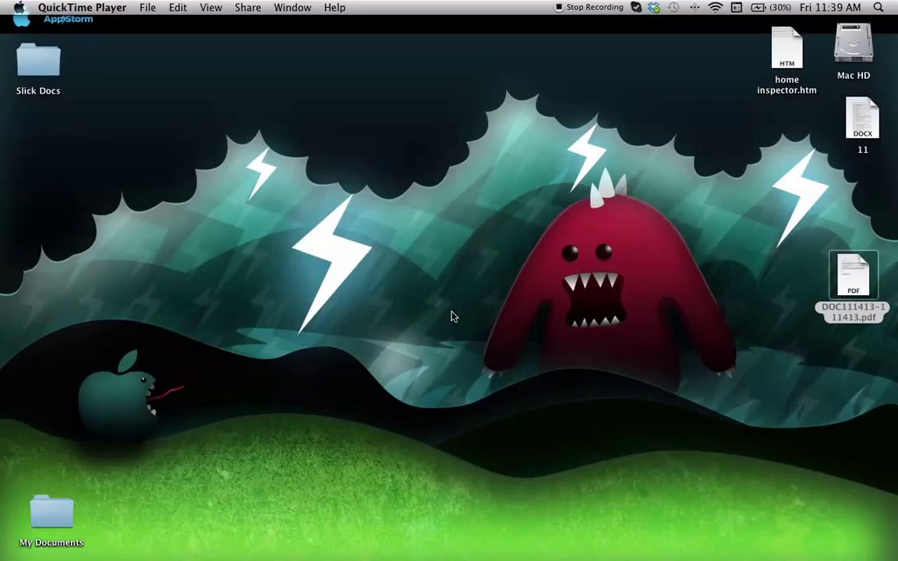
Restore the minimized Firefox window showing the SlickText home page from the Dock
mouse_move(487, 542)
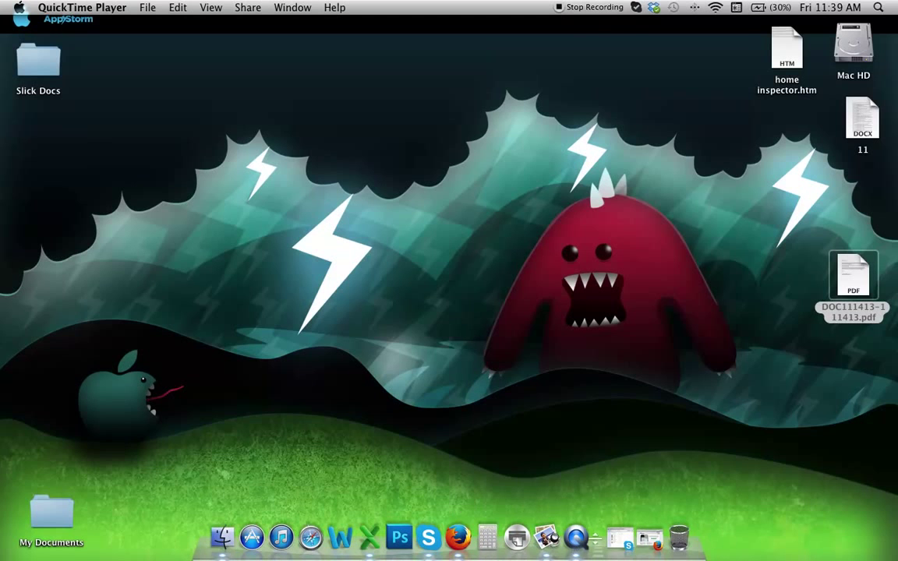
left_click(645, 540)
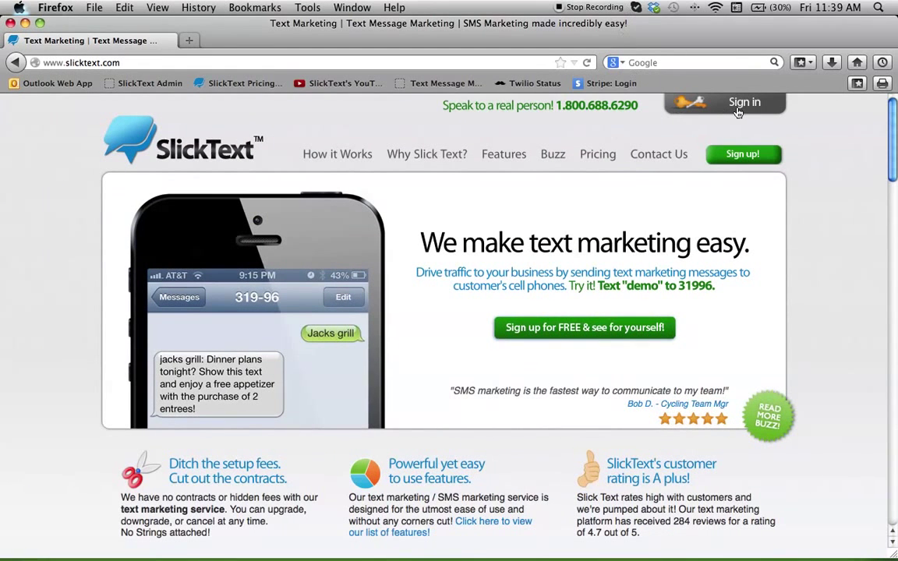
Choose the free Freebie plan on the Pricing page and enter the account holder's first and last name
left_click(597, 154)
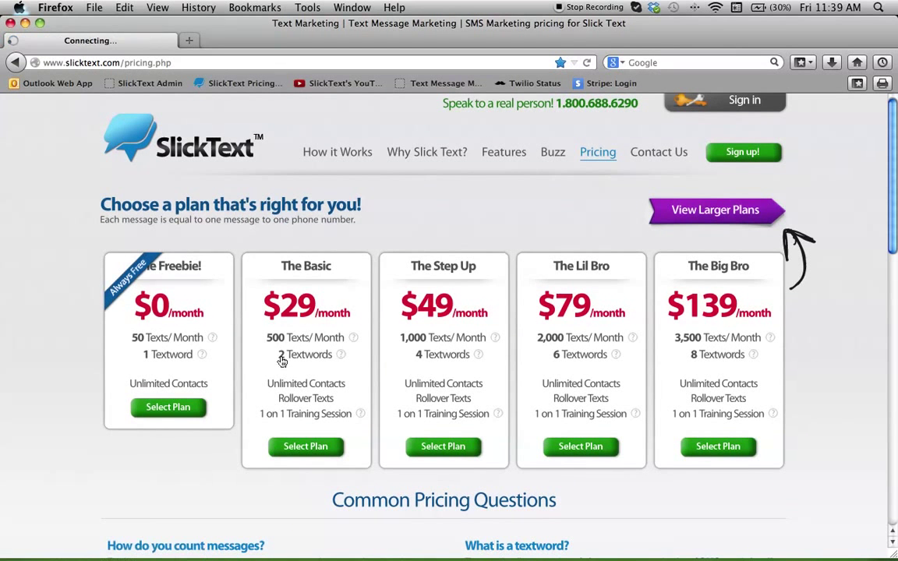
left_click(197, 409)
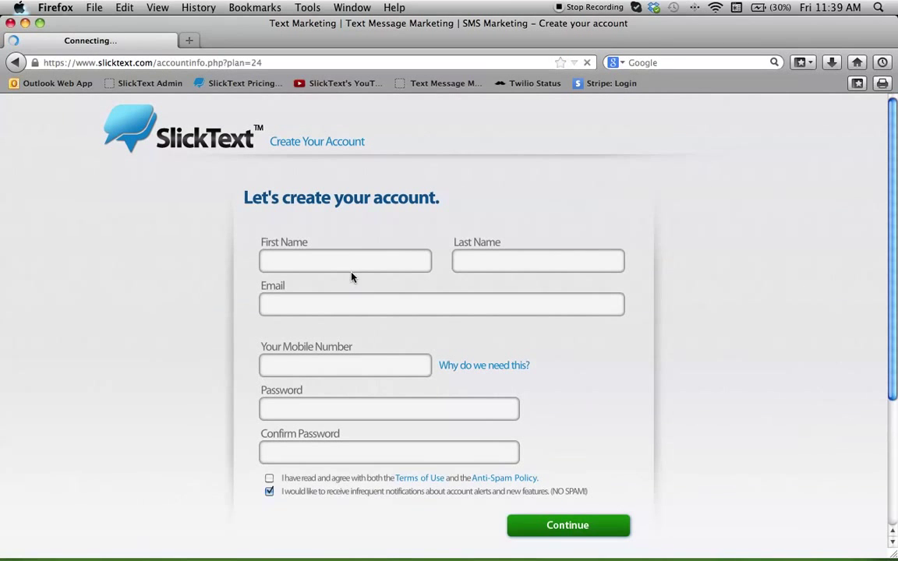
left_click(343, 265)
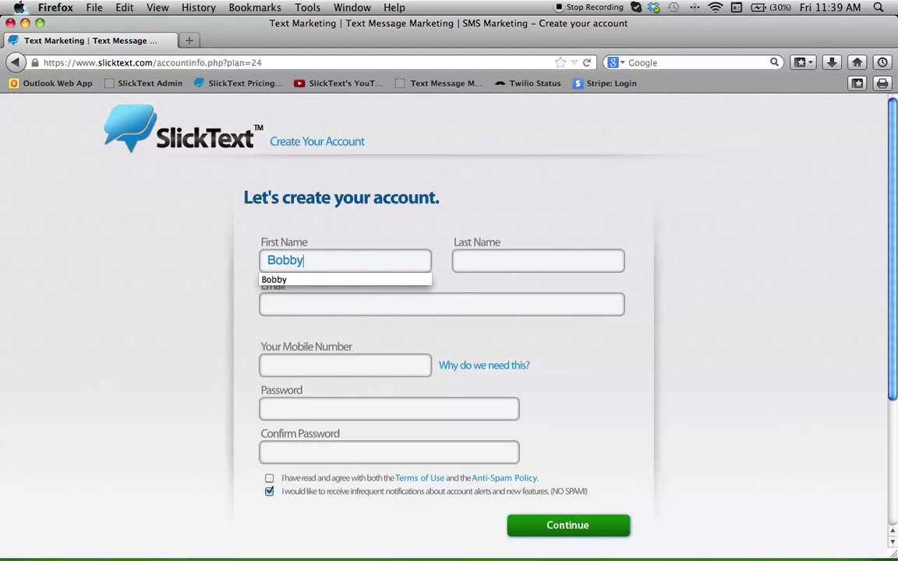
key("Tab")
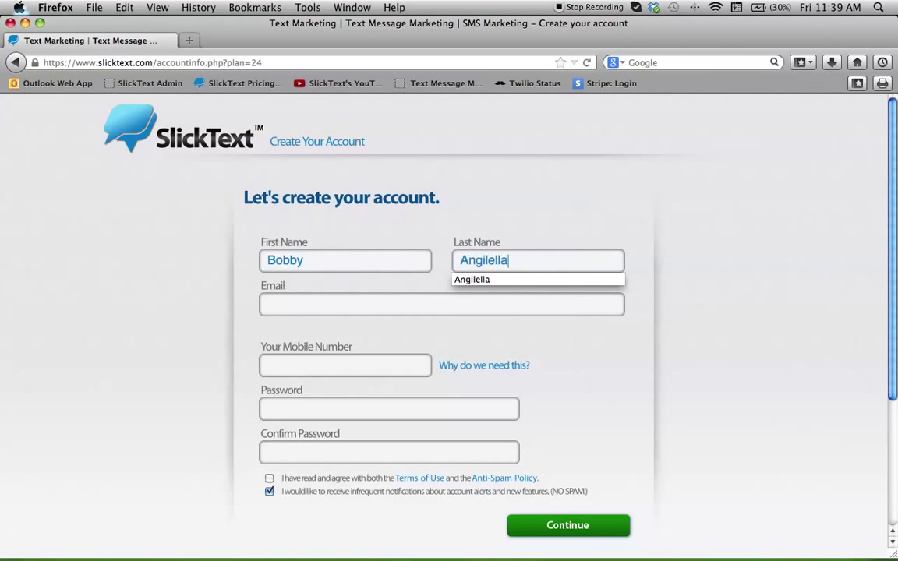
key("Tab")
Fill in the account's e-mail address and mobile phone number
type("B")
key("BackSpace")
type("GTP")
key("BackSpace")
key("BackSpace")
key("BackSpace")
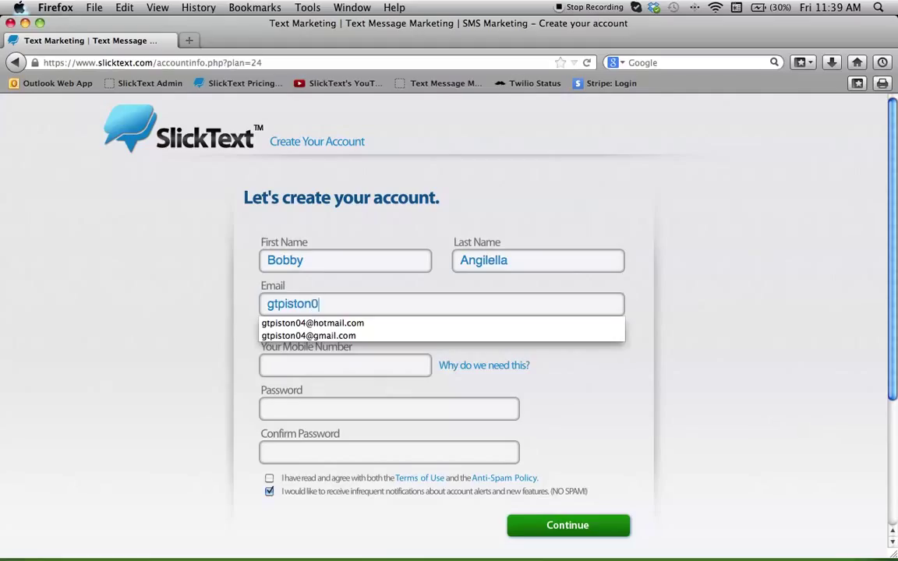
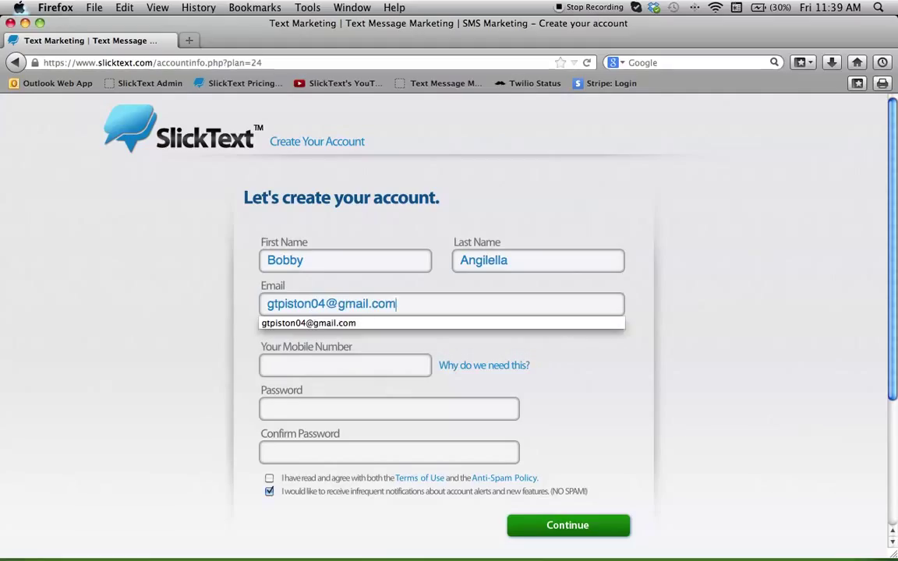
key("Tab")
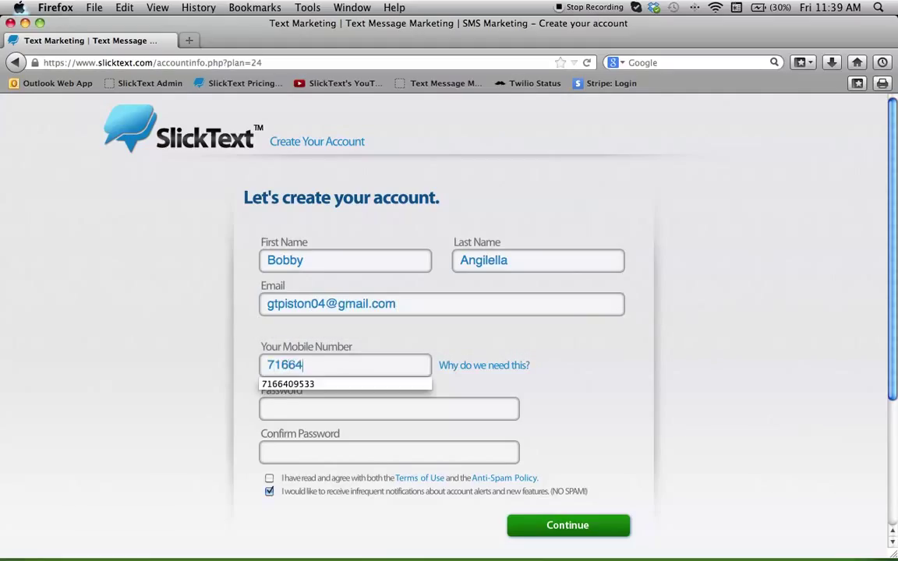
Enter and confirm the account password, accept the terms, and submit the sign-up form
left_click(340, 415)
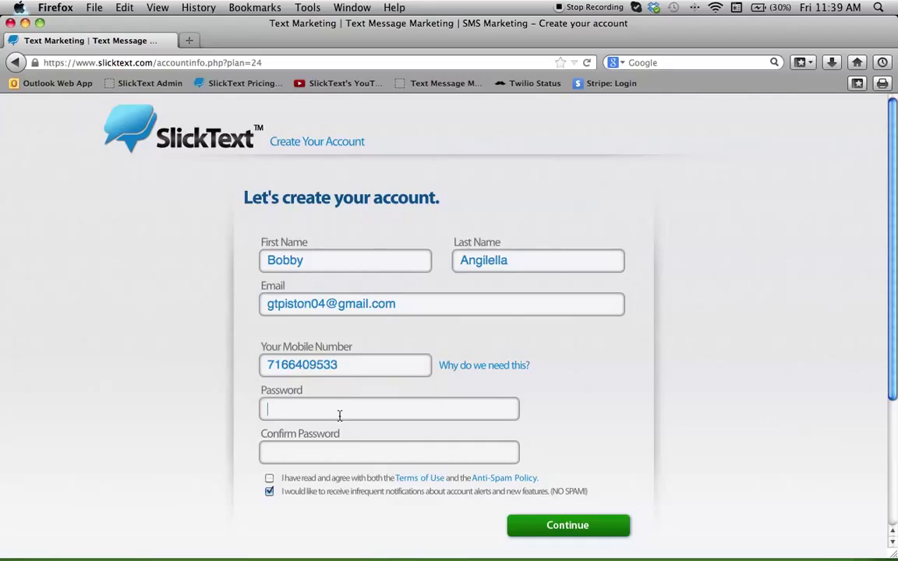
type("*************")
key("Tab")
type("*************")
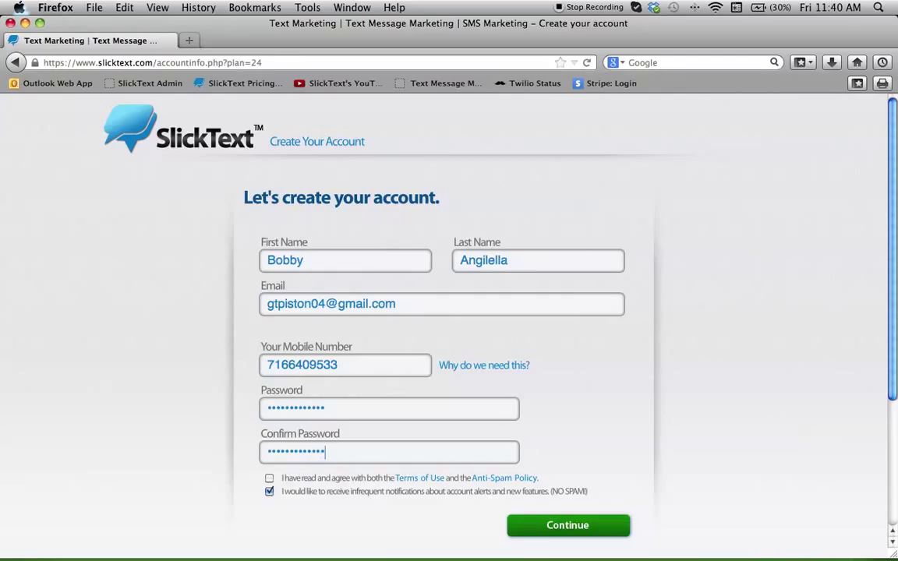
left_click(269, 478)
left_click(517, 526)
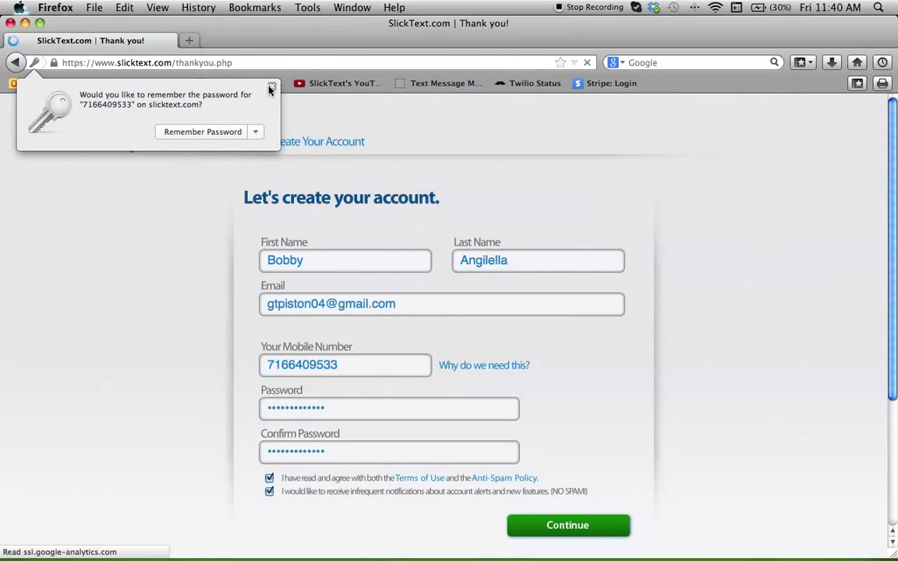
Dismiss the password-save popup, go to the Customer Dashboard, and choose Set Up a New Textword
left_click(271, 86)
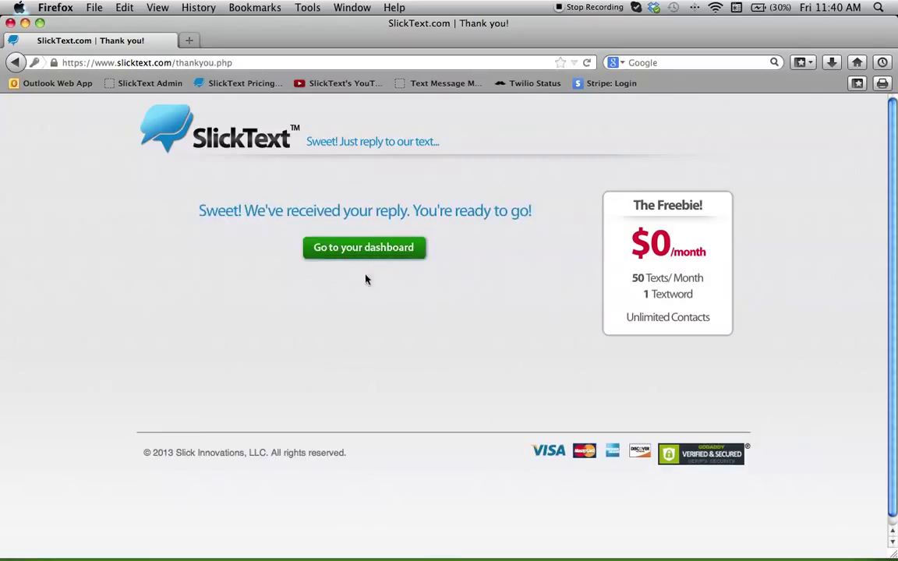
left_click(410, 249)
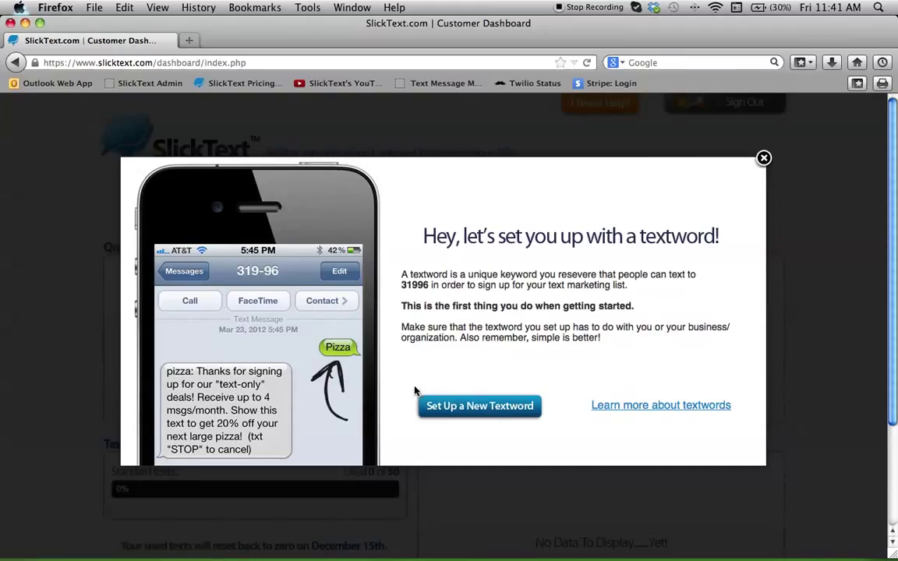
left_click(502, 411)
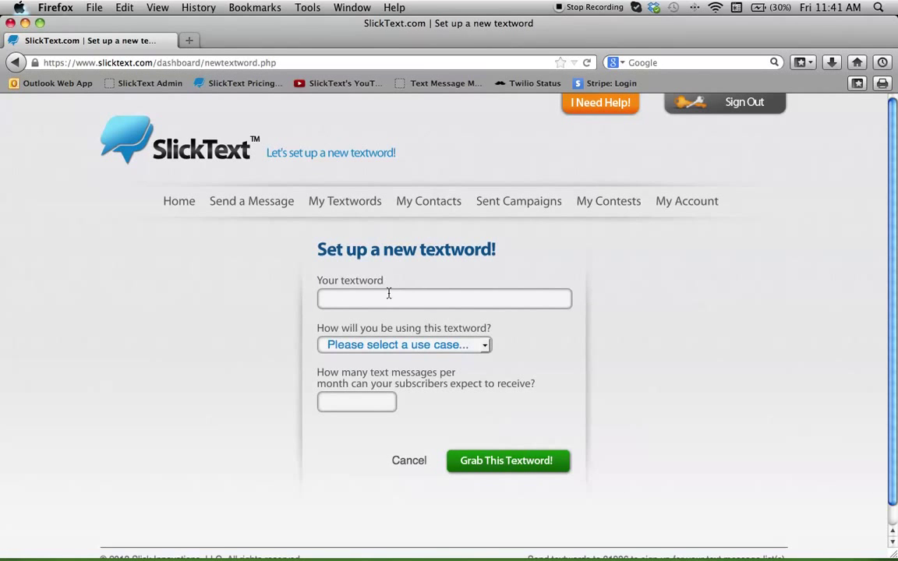
Enter Robertos as the new textword
left_click(380, 305)
type("marketin")
key("BackSpace")
key("BackSpace")
key("BackSpace")
key("BackSpace")
key("BackSpace")
key("BackSpace")
key("BackSpace")
key("BackSpace")
type("Test1")
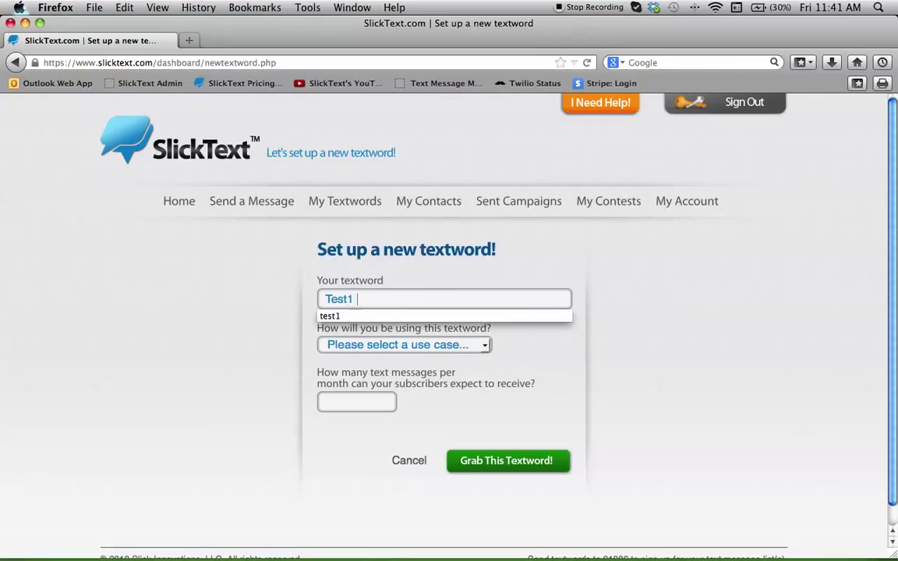
left_click_drag(366, 298, 246, 298)
type("Robertos")
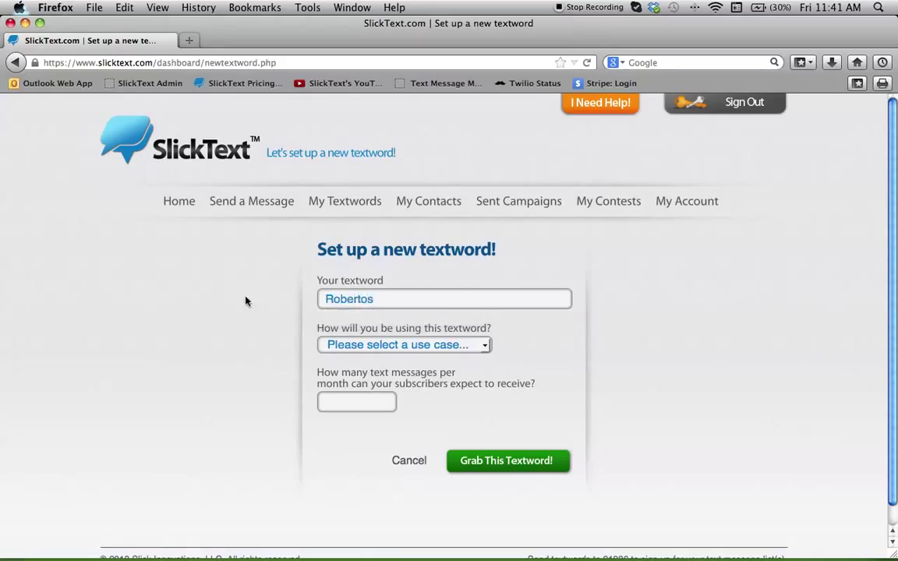
Choose the Marketing use case and 4 messages per month, then reserve the textword
left_click(343, 344)
left_click(367, 372)
left_click(371, 349)
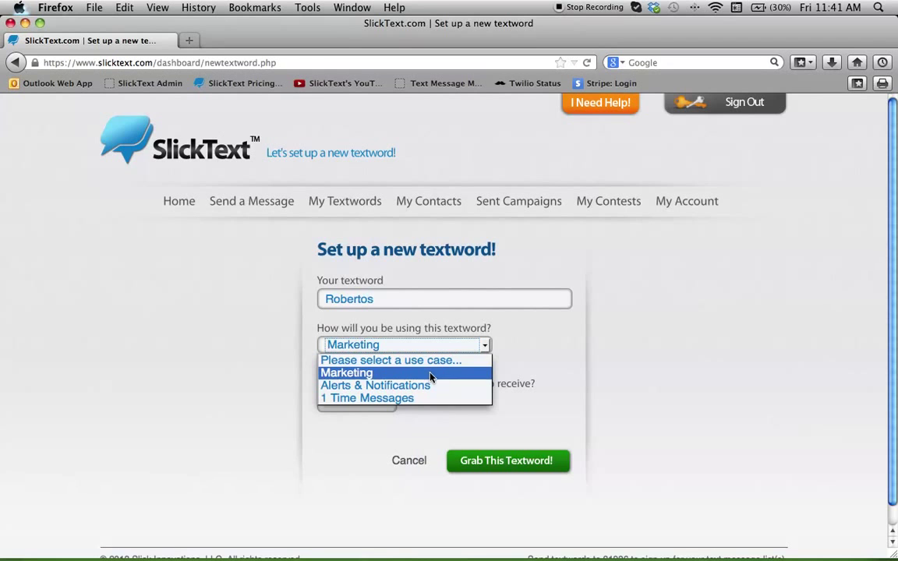
left_click(332, 374)
left_click(339, 397)
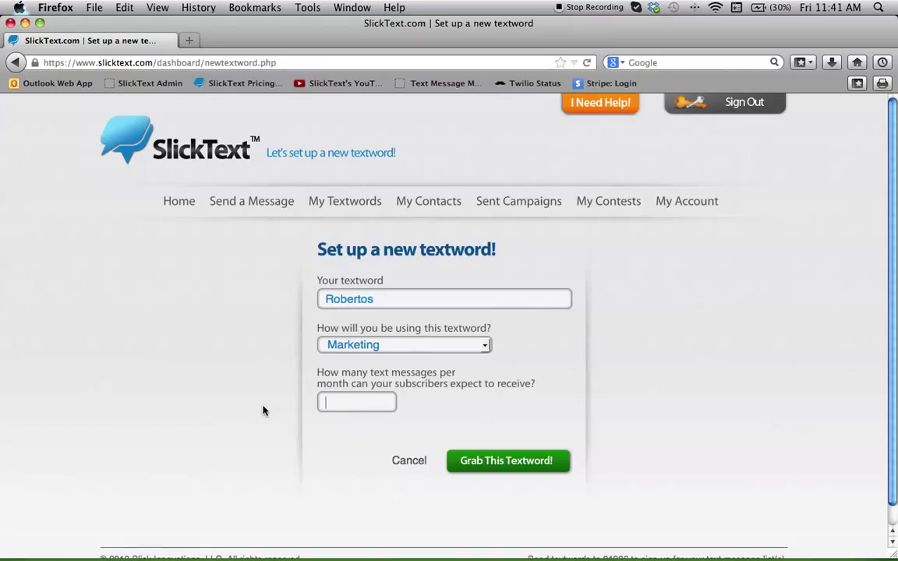
type("4")
left_click(544, 463)
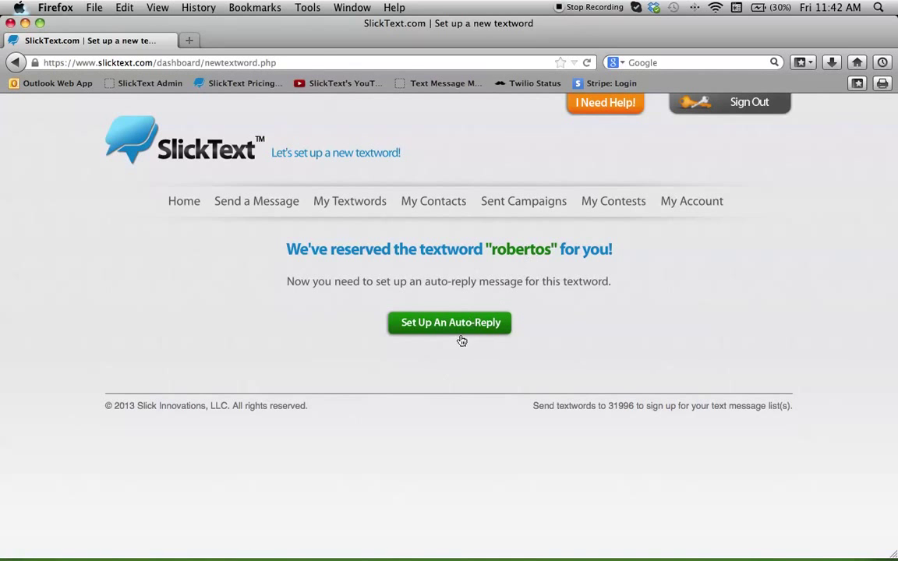
left_click(492, 322)
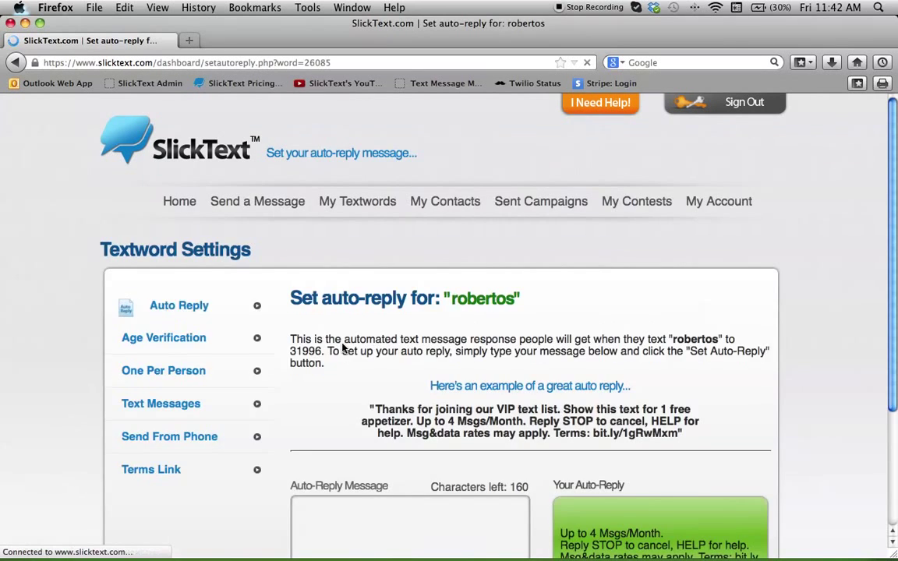
Close the Helpful Tip popup and scroll down to the empty Auto-Reply Message box
scroll(437, 298, "down", 2)
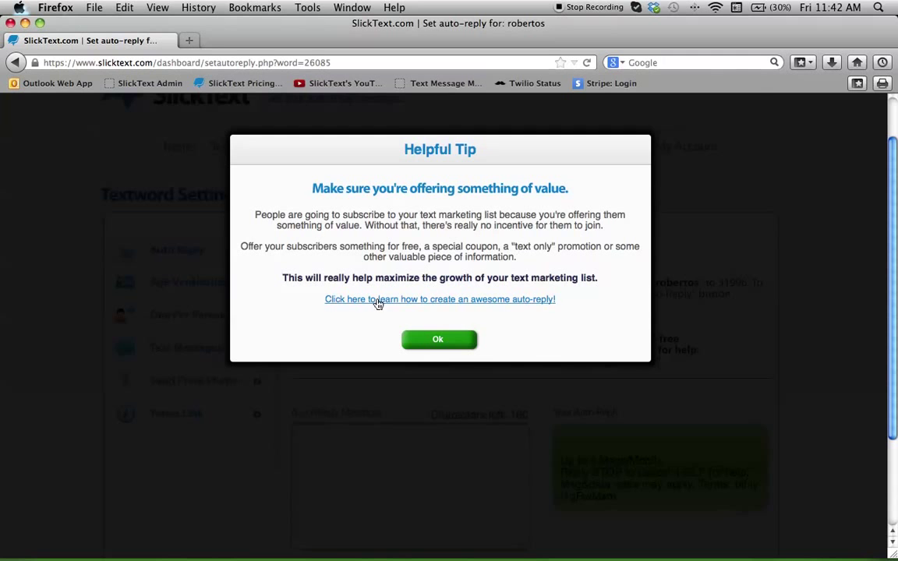
left_click(440, 343)
scroll(387, 401, "down", 4)
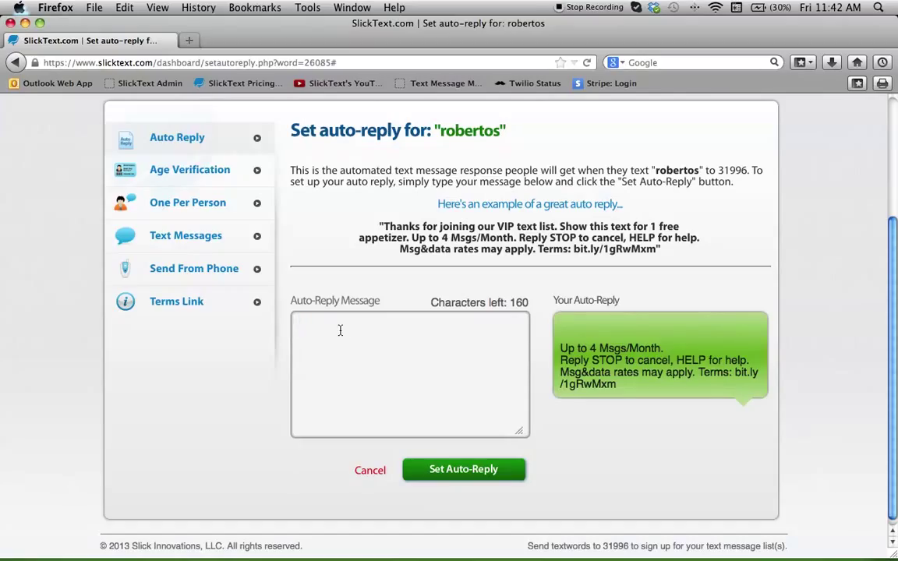
Save the auto-reply 'Thanks for joining our VIP list. Show this text for one FREE appetizer. Expires 14 days.' plus an order phone number
type("Thanks for")
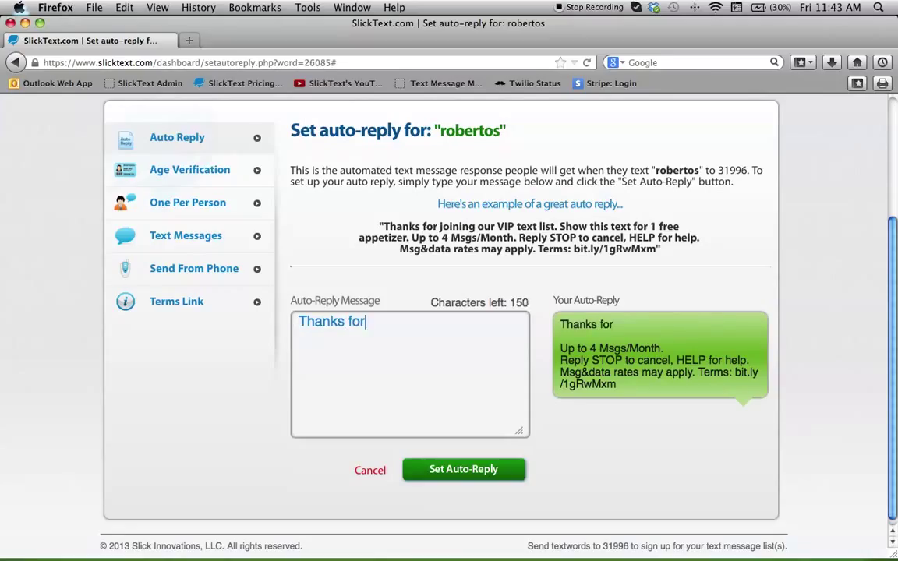
type(" joining our VIP list. ")
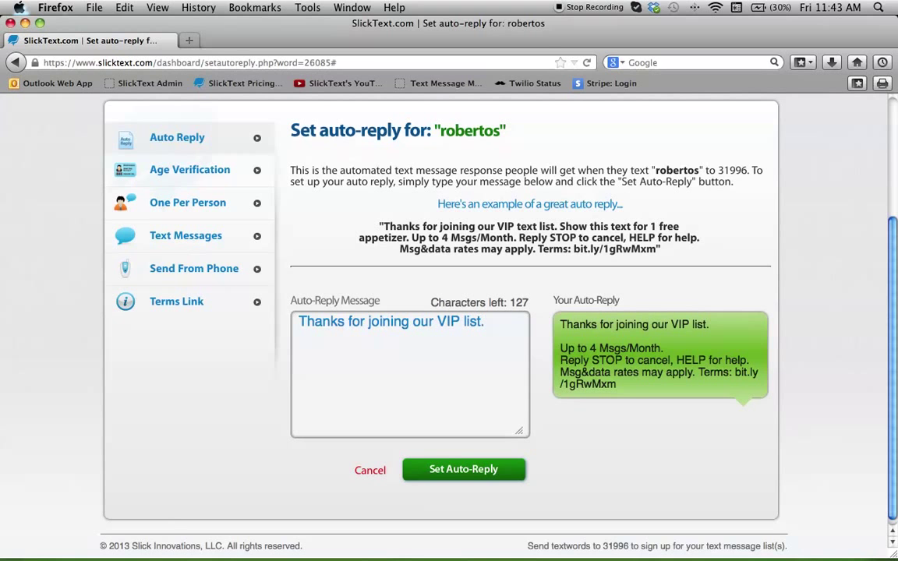
type("S")
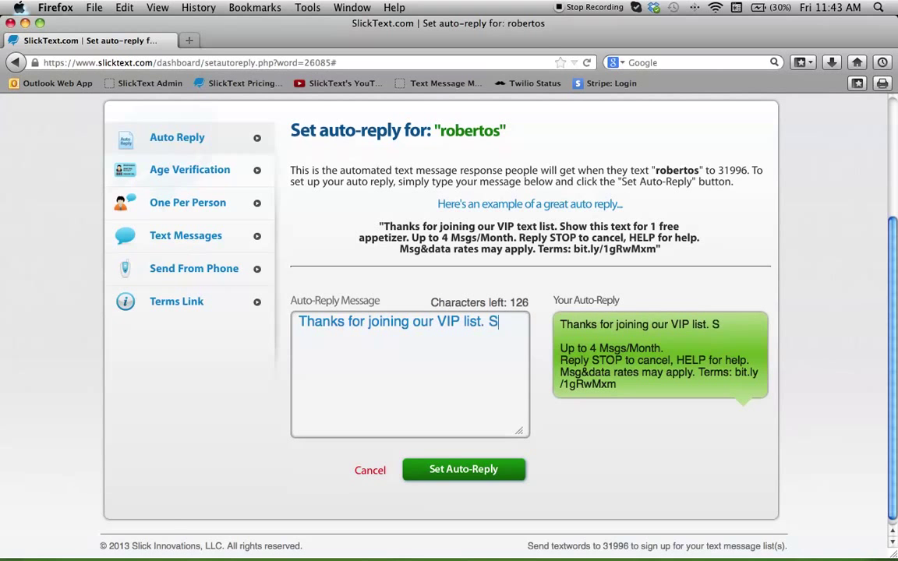
type("how this text f")
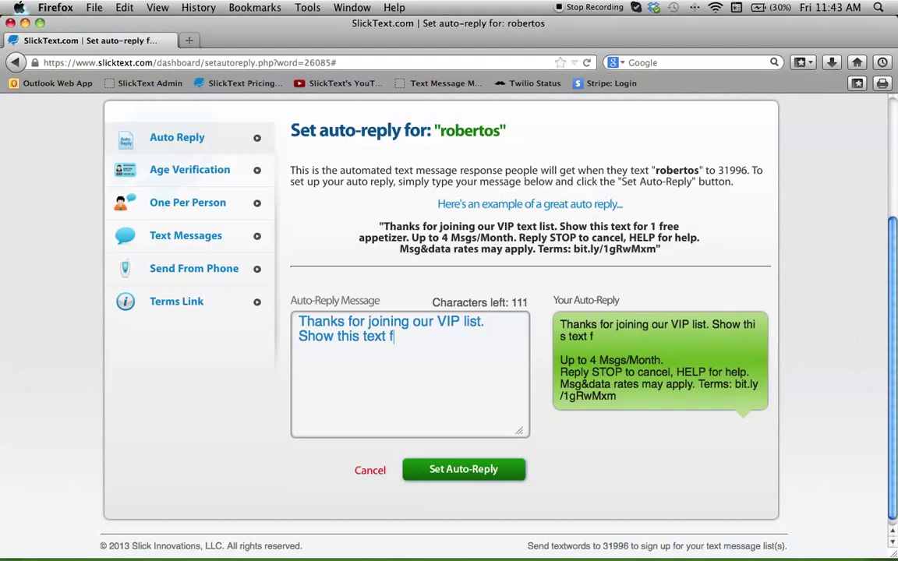
type("or one FREE appeti")
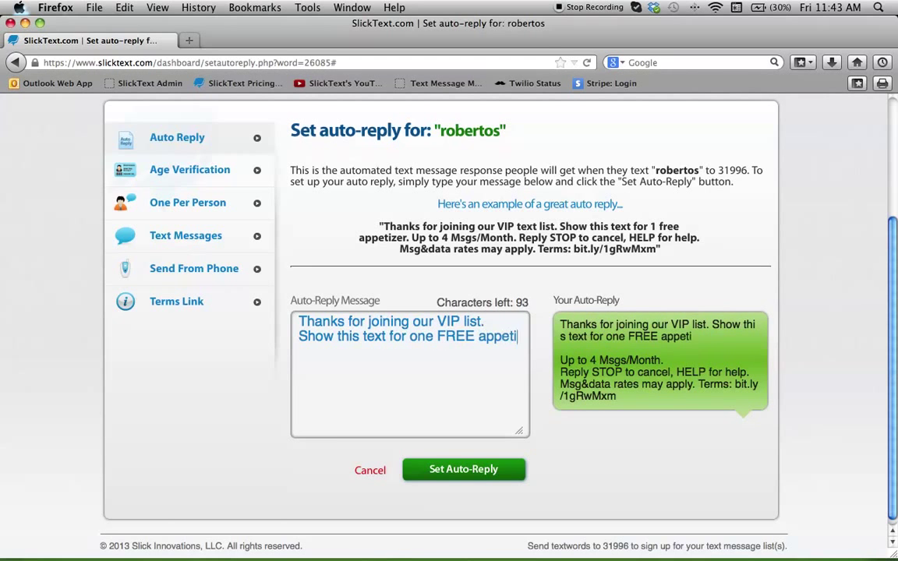
type("zer.")
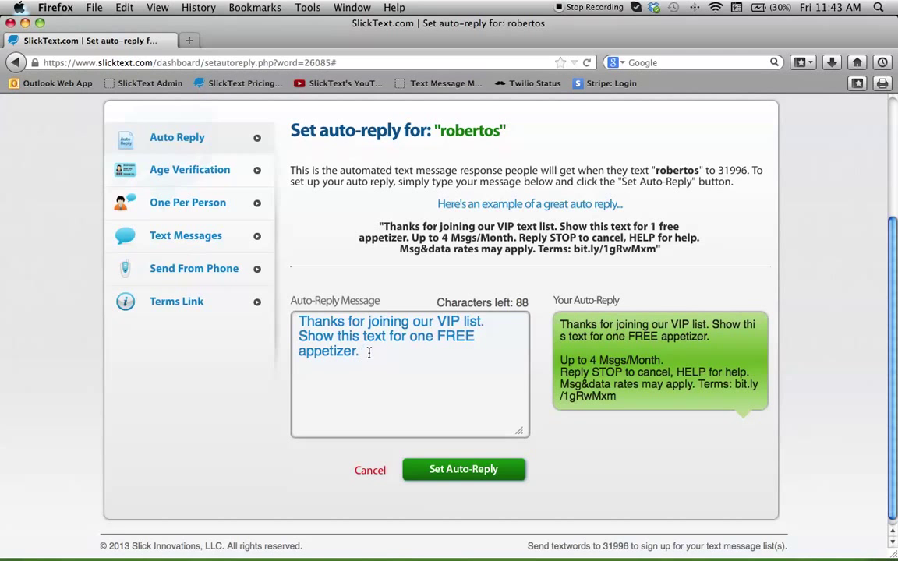
type("Expi")
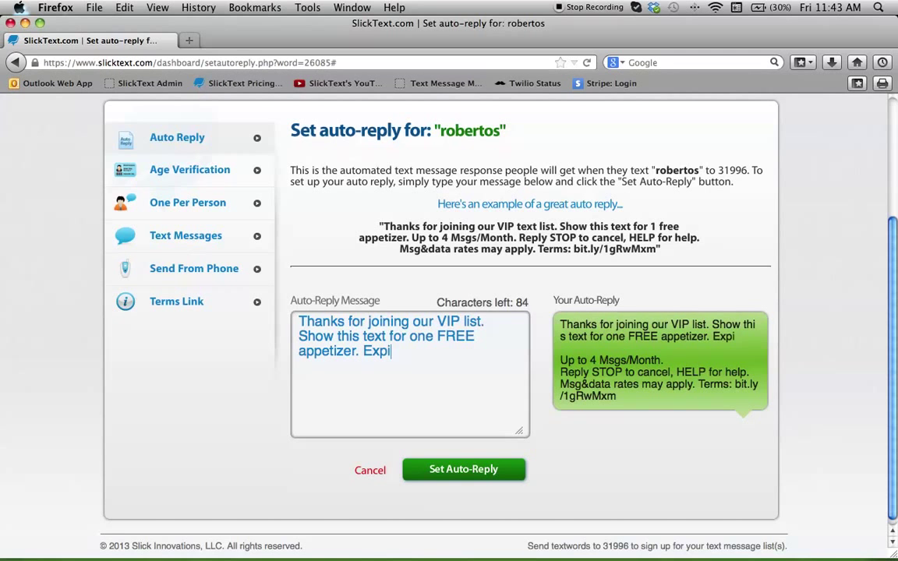
type("res 14 days. ")
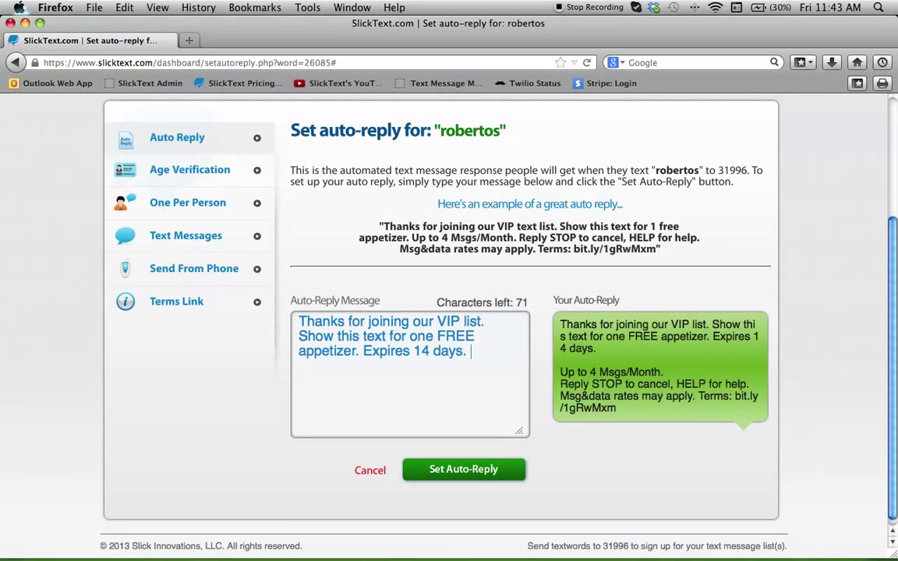
type("CA")
key("BackSpace")
key("BackSpace")
type("To order call ")
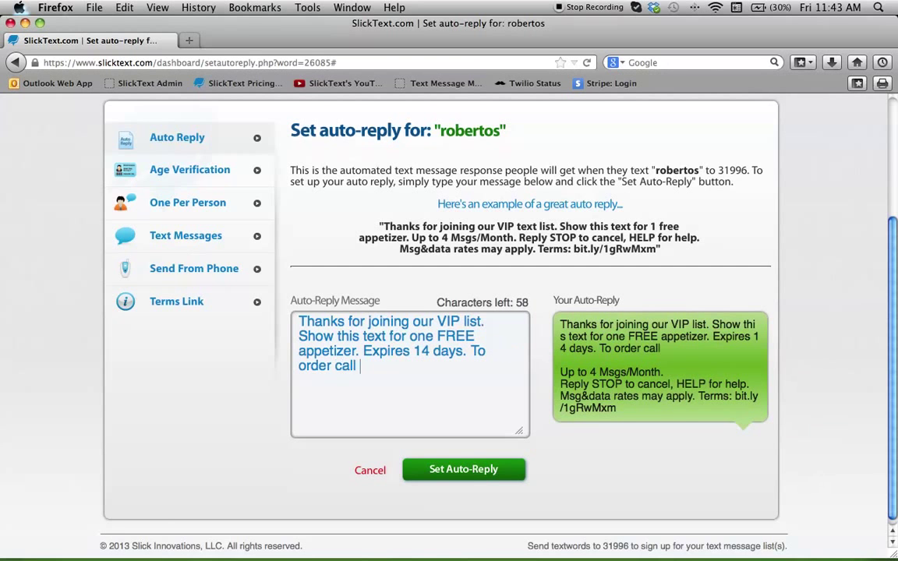
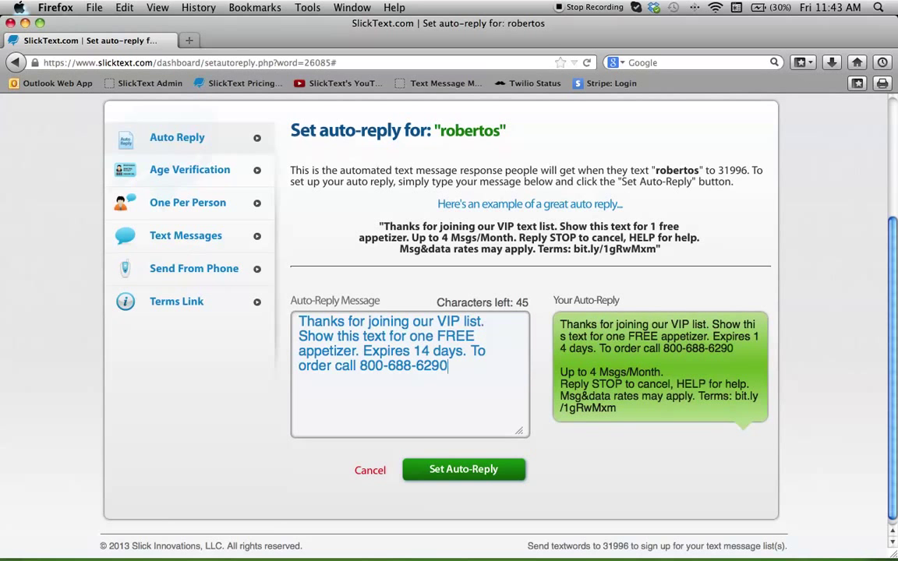
scroll(581, 461, "down", 1)
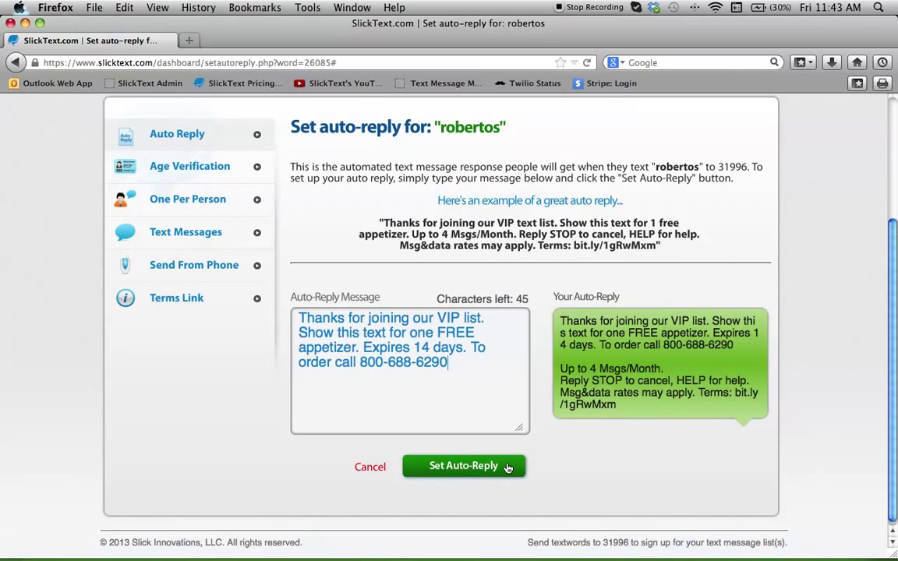
left_click(507, 467)
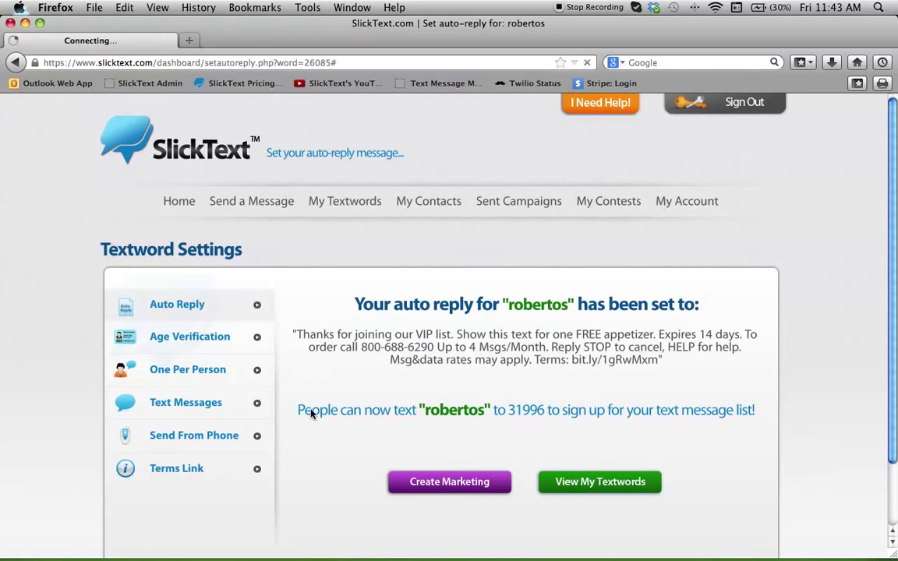
scroll(328, 446, "down", 3)
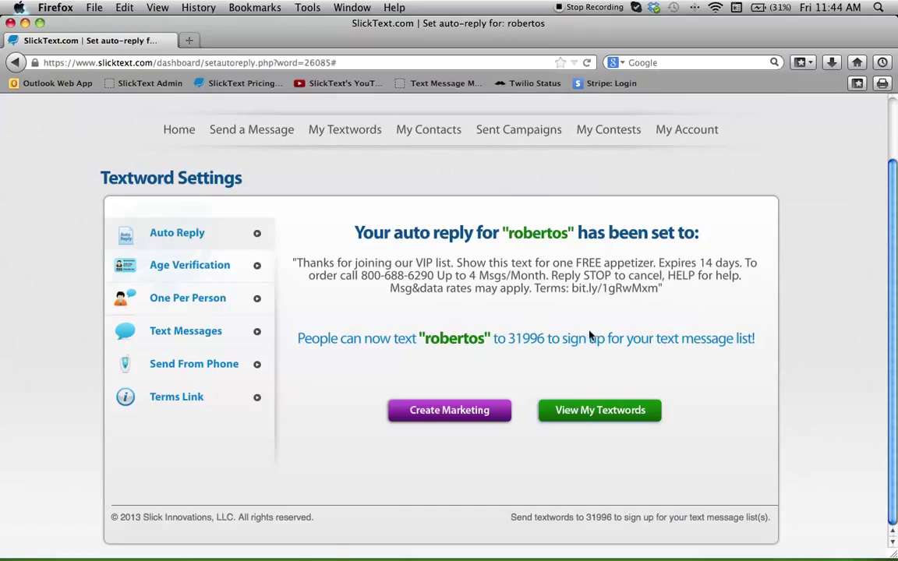
Start Create Marketing for robertos and browse the sign-up flyer layout options
left_click(499, 412)
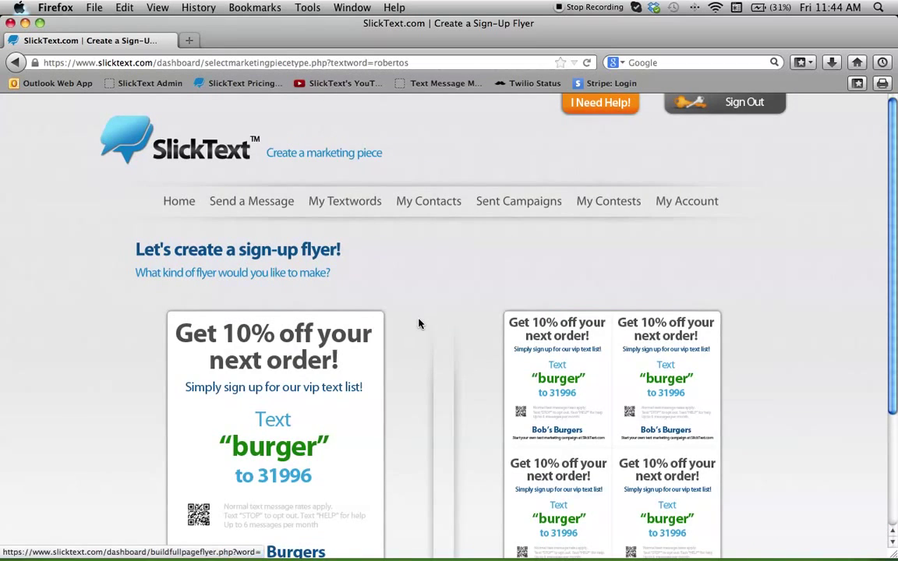
scroll(418, 321, "down", 5)
scroll(134, 301, "up", 3)
scroll(131, 298, "down", 3)
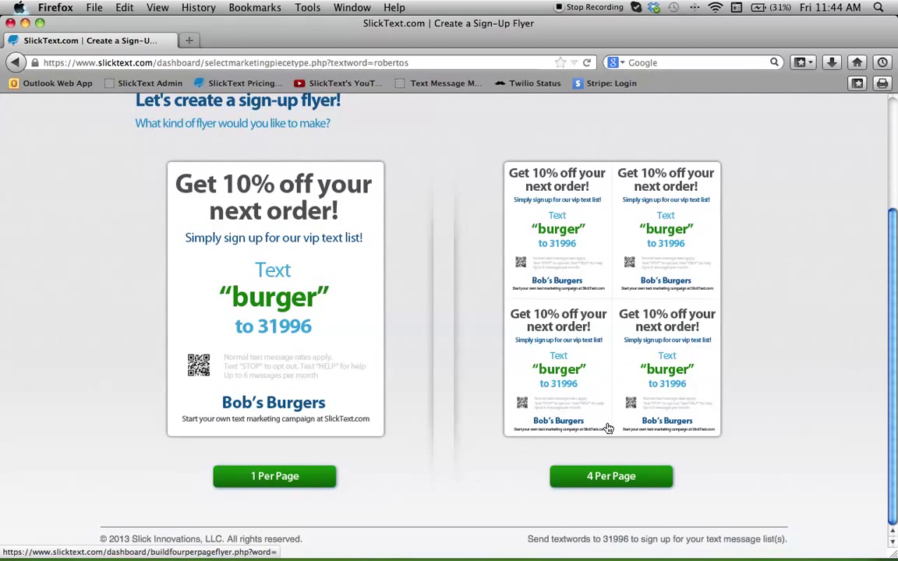
scroll(607, 427, "up", 1)
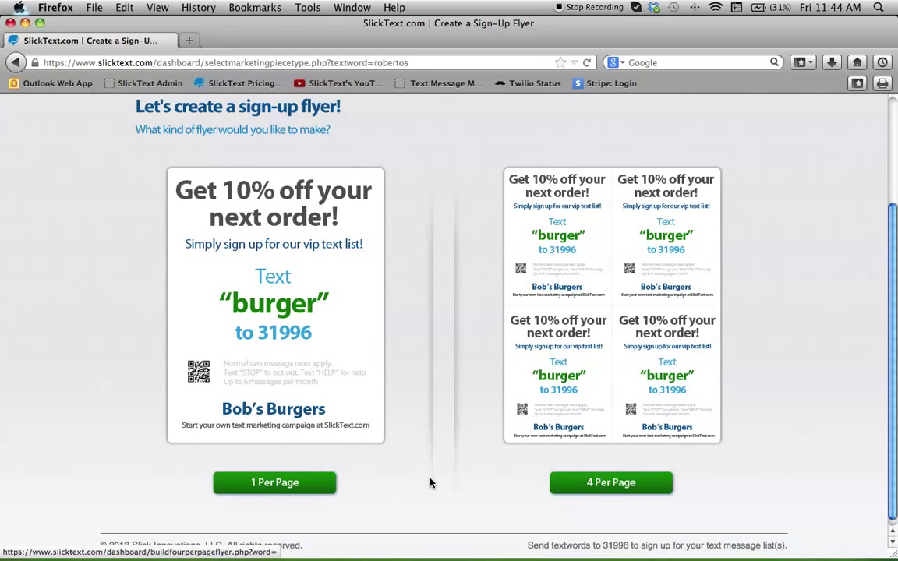
scroll(366, 475, "down", 1)
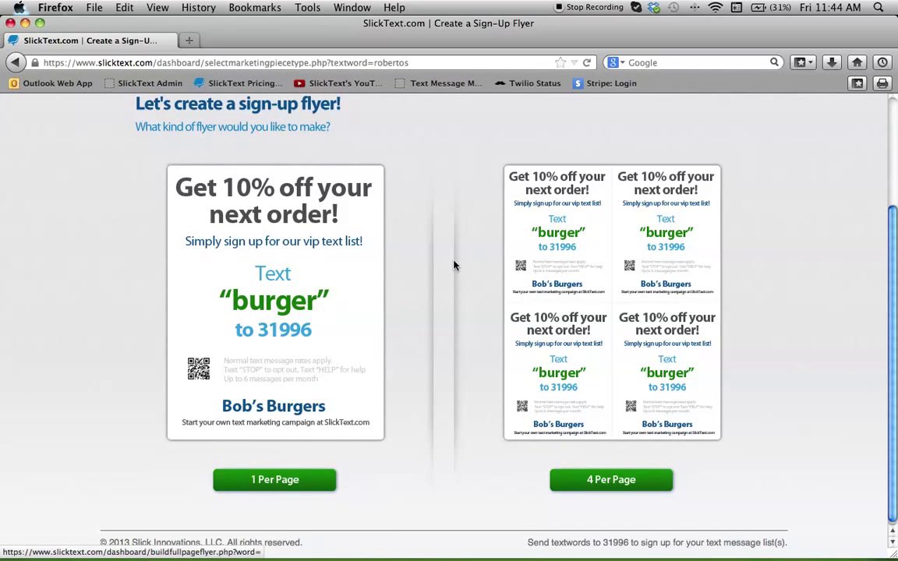
Choose the one-per-page flyer and set the subscriber reward to 'Get a FREE appetizer!'
left_click(301, 481)
scroll(436, 280, "down", 5)
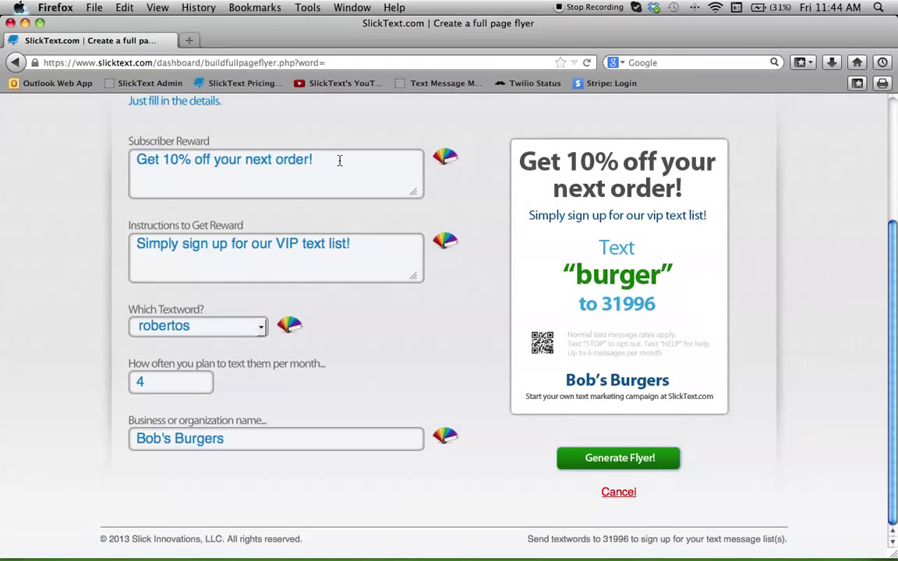
left_click_drag(328, 160, 137, 159)
key("BackSpace")
type("Get a FREE appetizer")
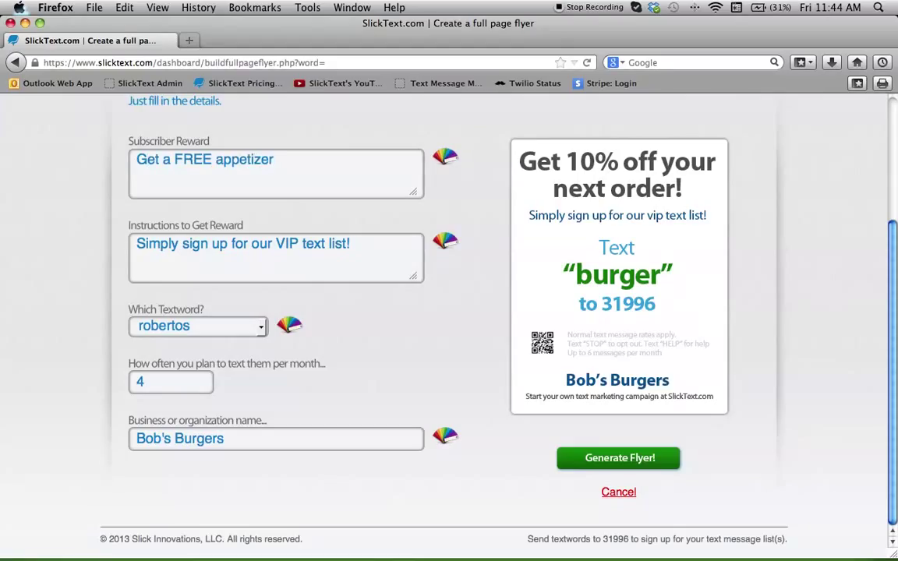
key("BackSpace")
Replace the reward instructions with 'Join our VIP list.'
left_click(361, 259)
key("super+a")
key("BackSpace")
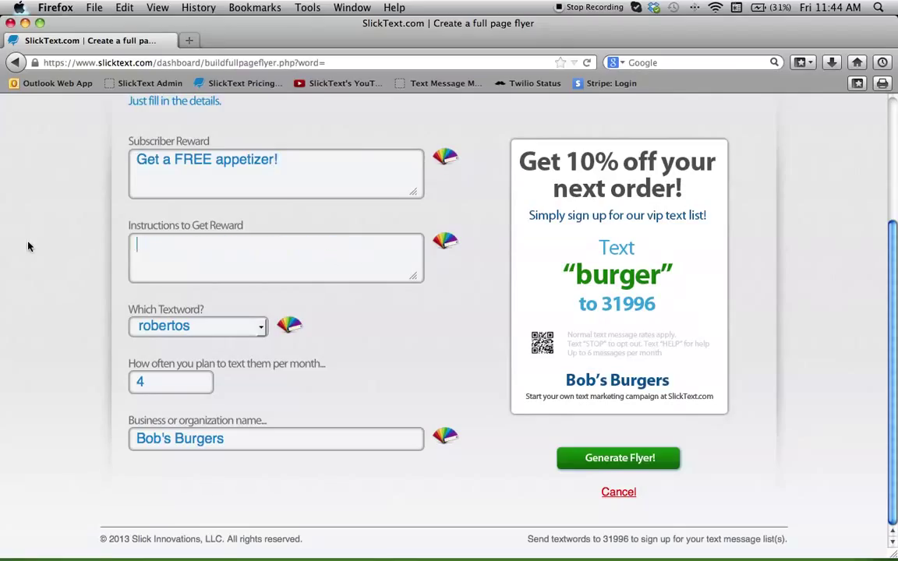
type("Joinou")
key("BackSpace")
key("BackSpace")
type("our VIP list.")
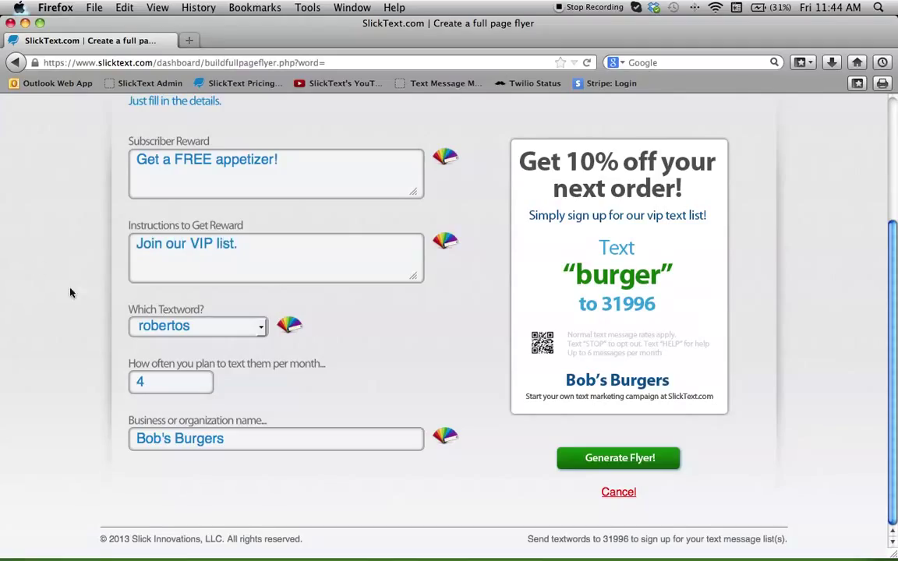
Keep textword robertos, set 4 texts per month, and change the business name from Bob's Burgers to Robertos Restaurant
left_click(230, 332)
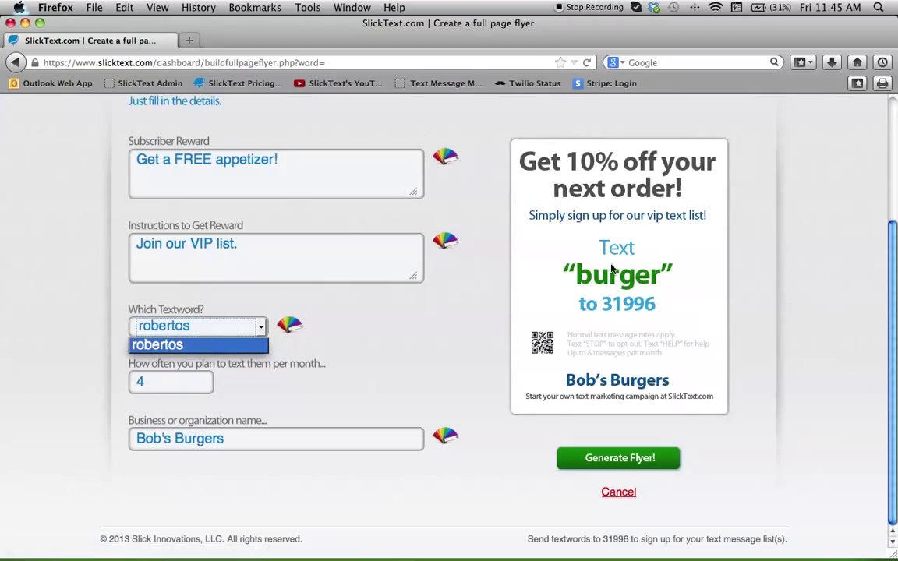
left_click(567, 282)
left_click(180, 388)
key("BackSpace")
type("4")
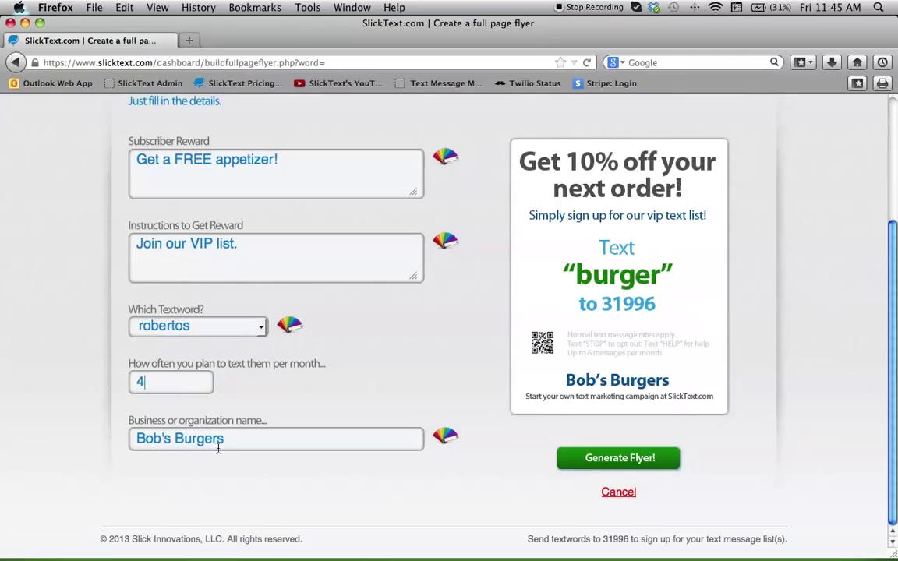
triple_click(249, 440)
key("BackSpace")
type("Robertos Re")
type("a")
type("taurant")
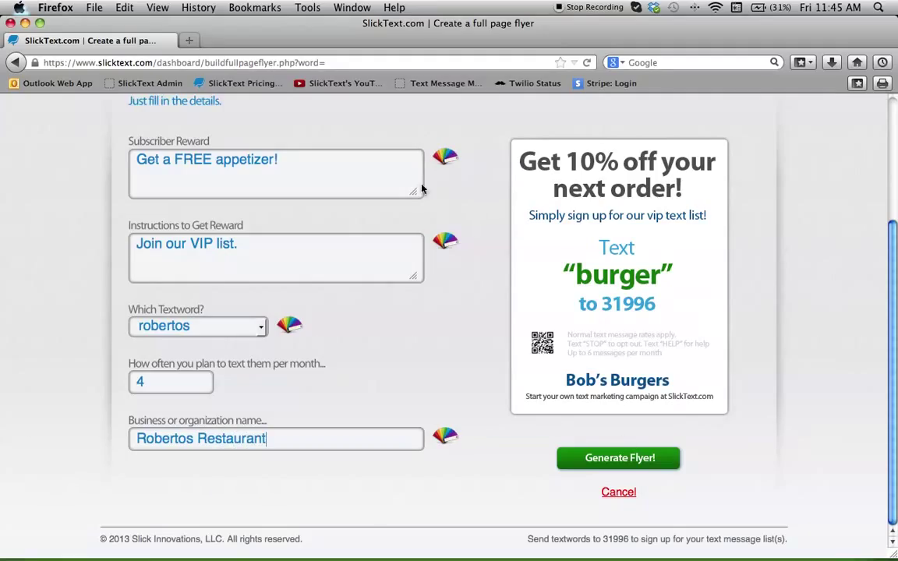
Pick new colours for the reward, instructions and textword text on the flyer
left_click(444, 157)
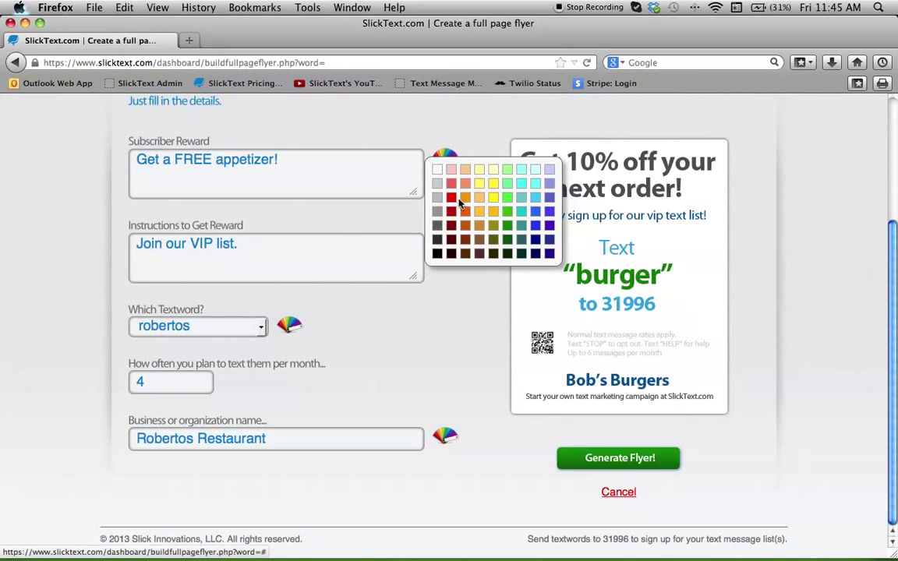
left_click(451, 201)
left_click(444, 241)
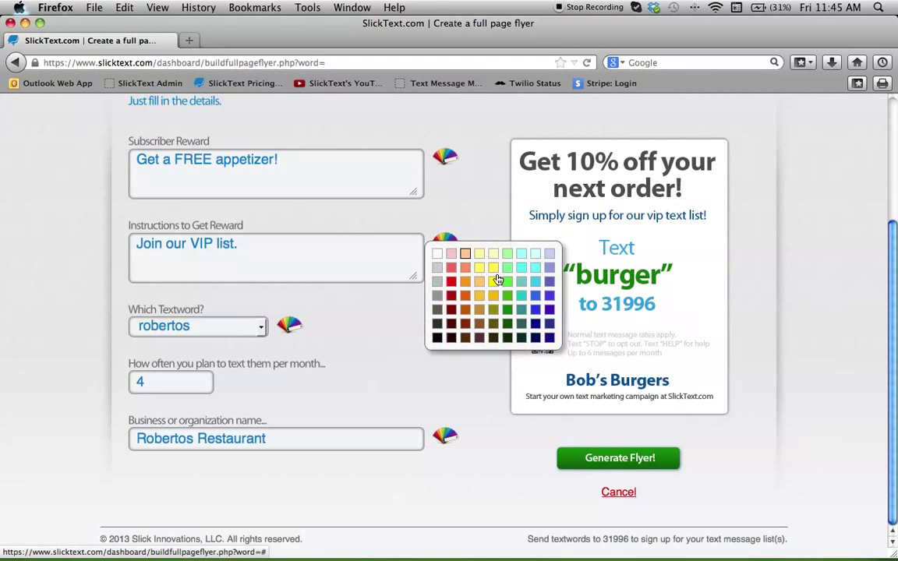
left_click(507, 309)
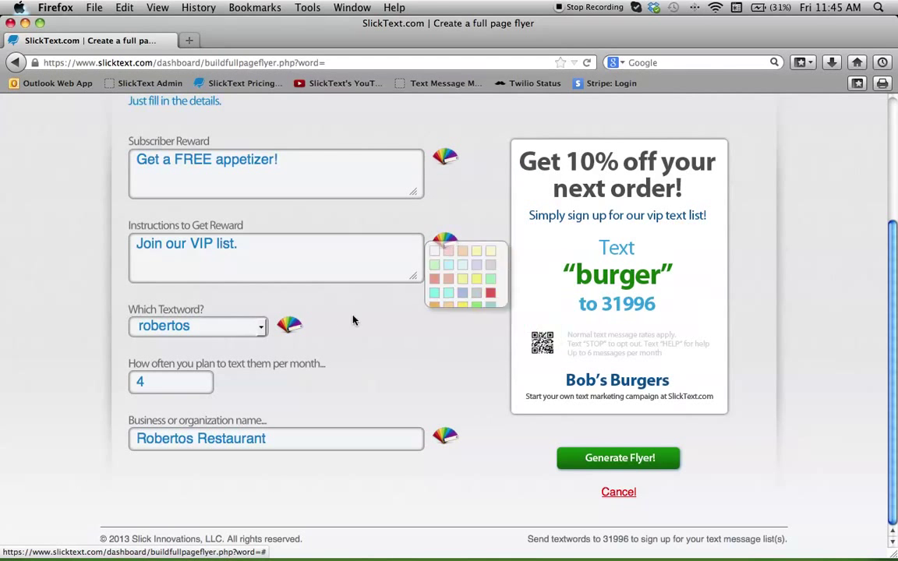
left_click(289, 324)
left_click(312, 350)
Leave the business-name colour unchanged, generate the flyer, and choose to open Flyer.pdf with Preview
left_click(443, 438)
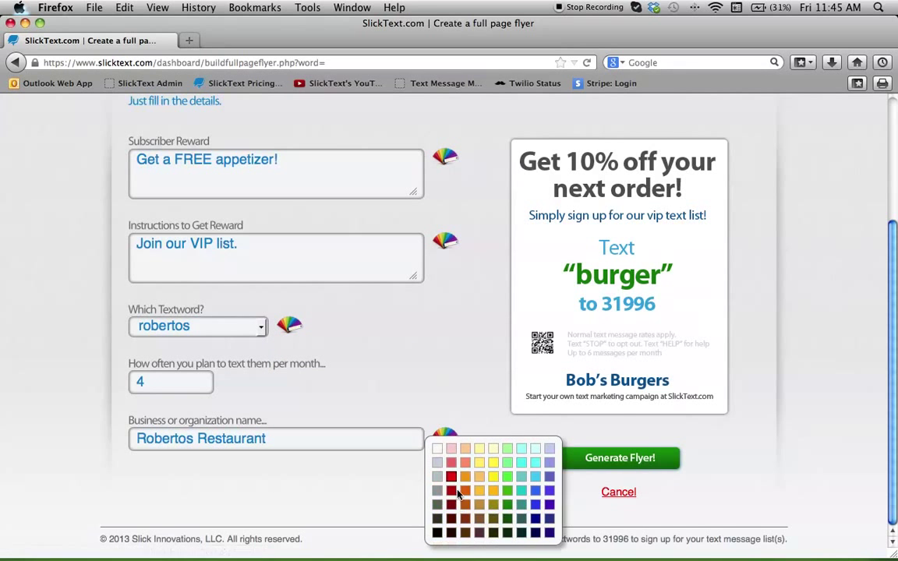
left_click(302, 486)
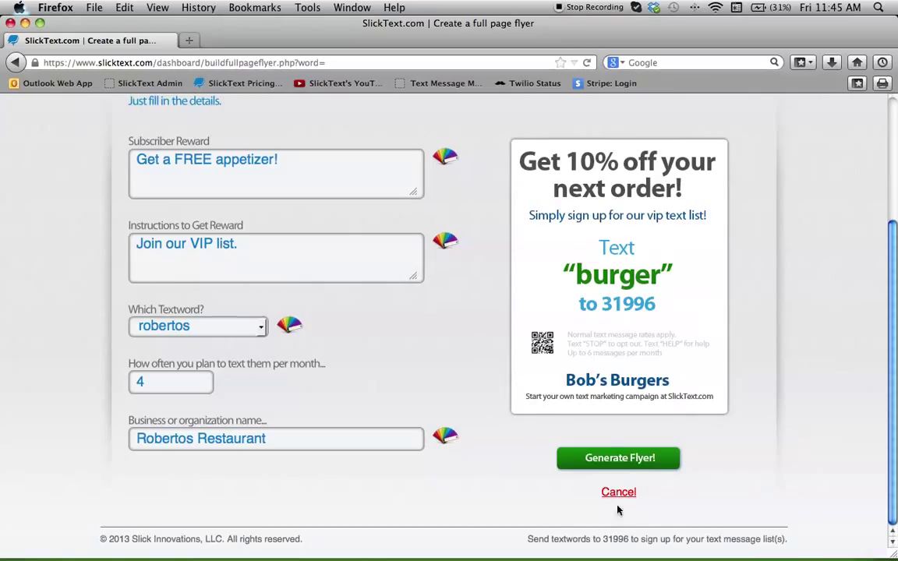
left_click(610, 461)
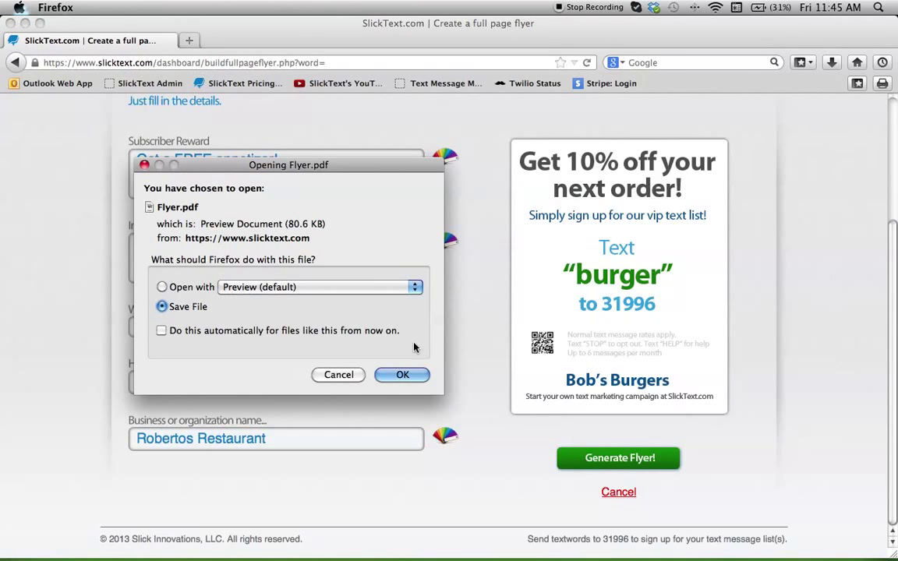
left_click(162, 287)
Open Flyer.pdf in Preview, scroll through the Robertos Restaurant flyer, and close it
left_click(402, 375)
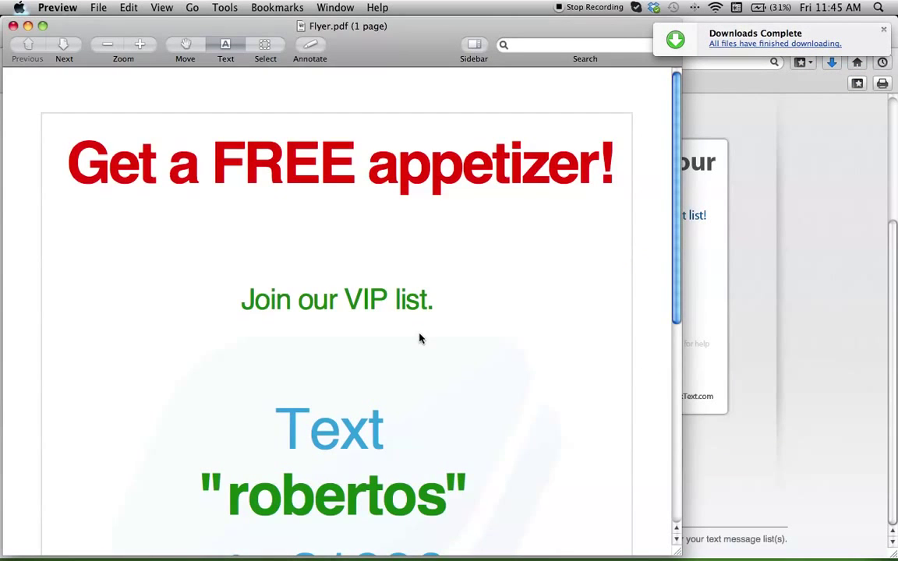
scroll(419, 339, "down", 10)
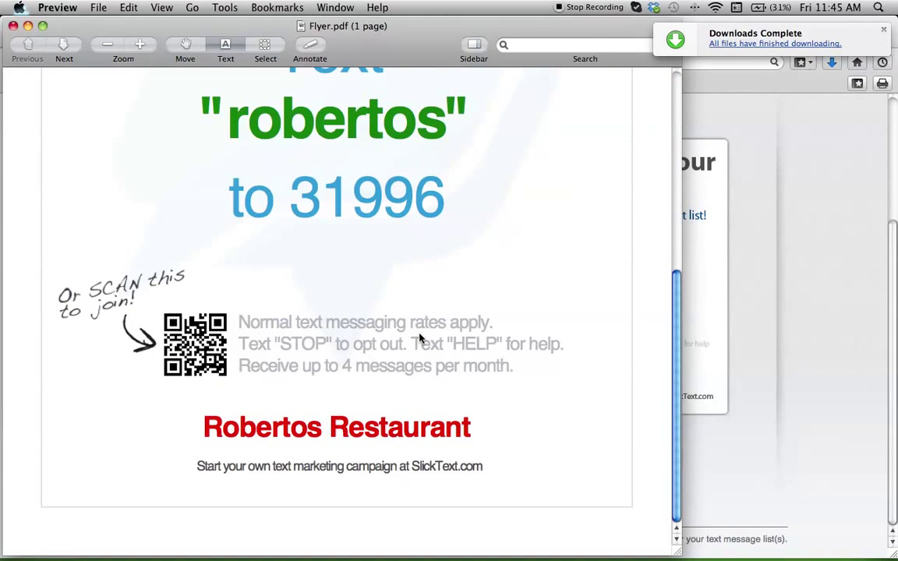
scroll(420, 339, "up", 1)
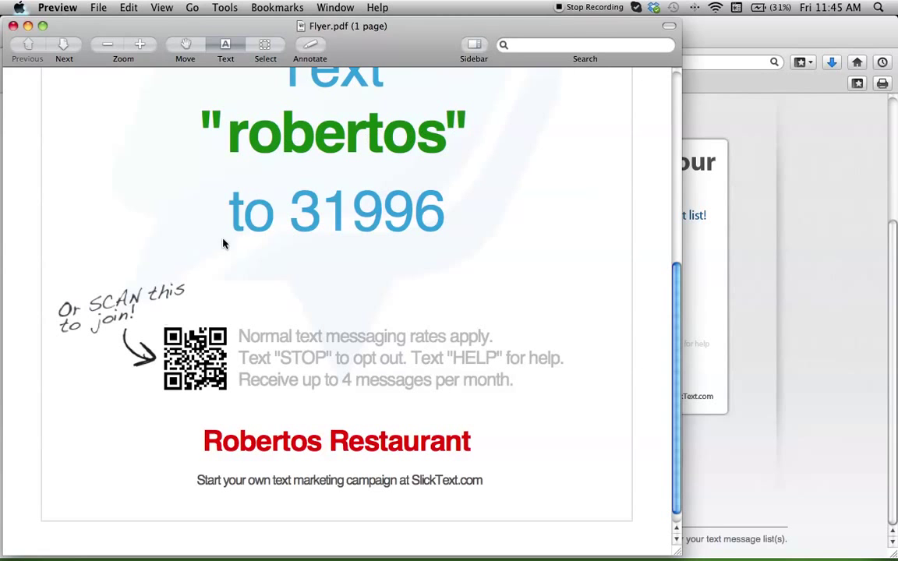
scroll(316, 371, "up", 10)
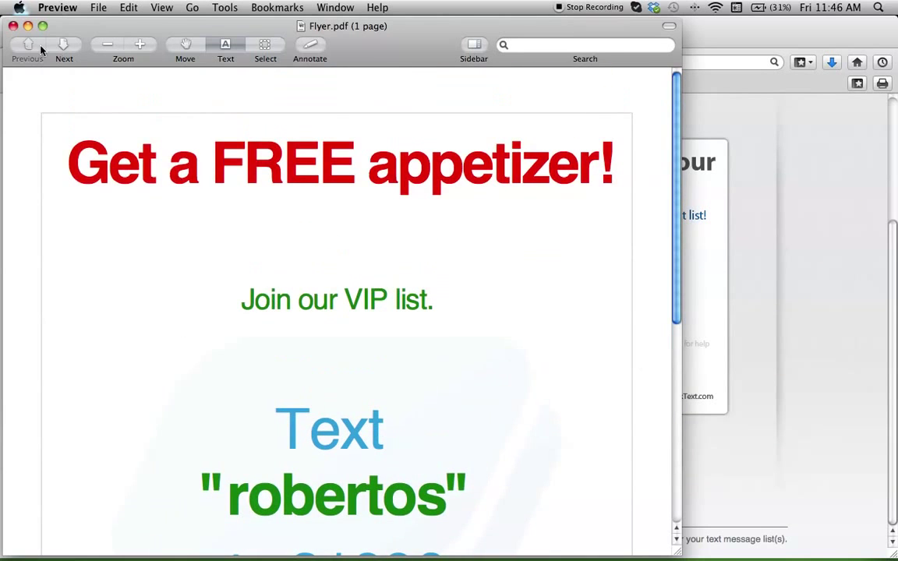
left_click(13, 25)
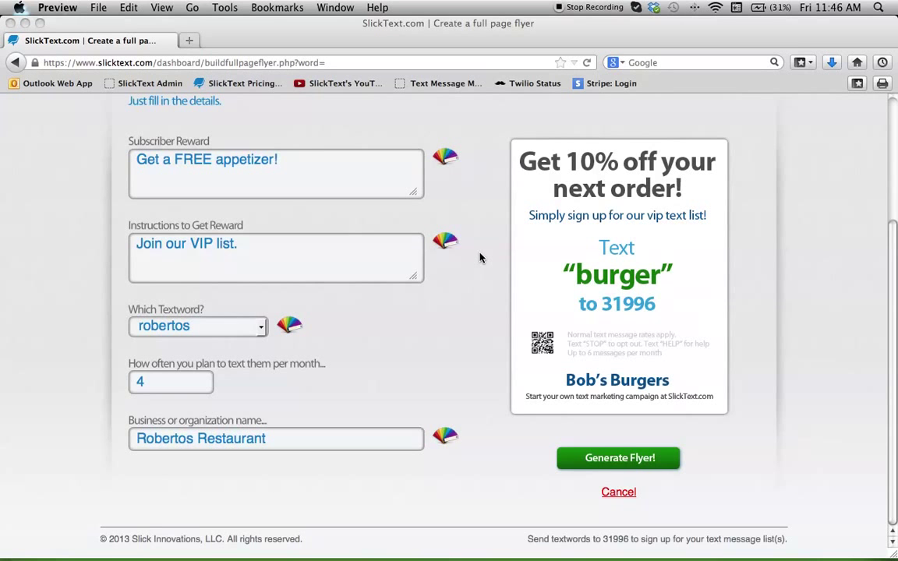
Leave the flyer builder for the Customer Dashboard, showing 0 active subscribers
scroll(477, 259, "up", 5)
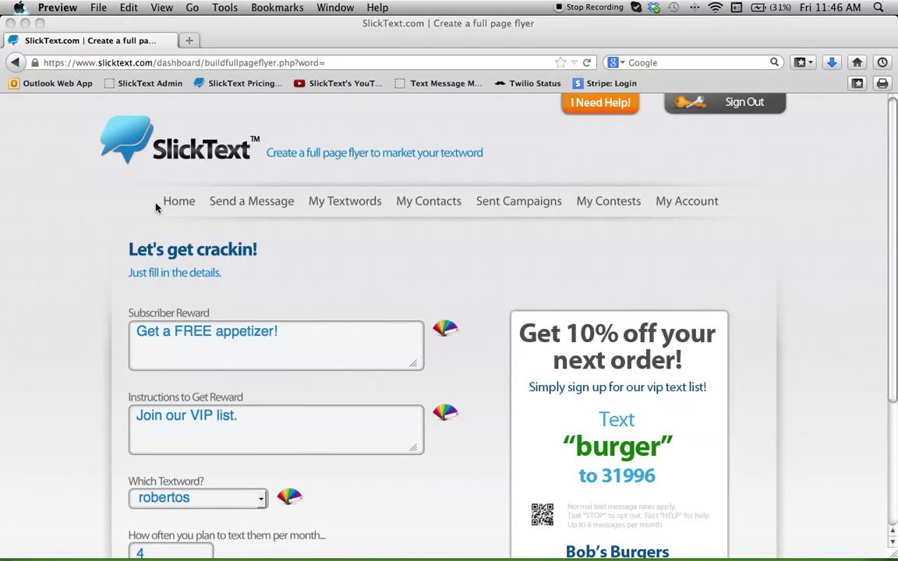
left_click(164, 201)
left_click(165, 201)
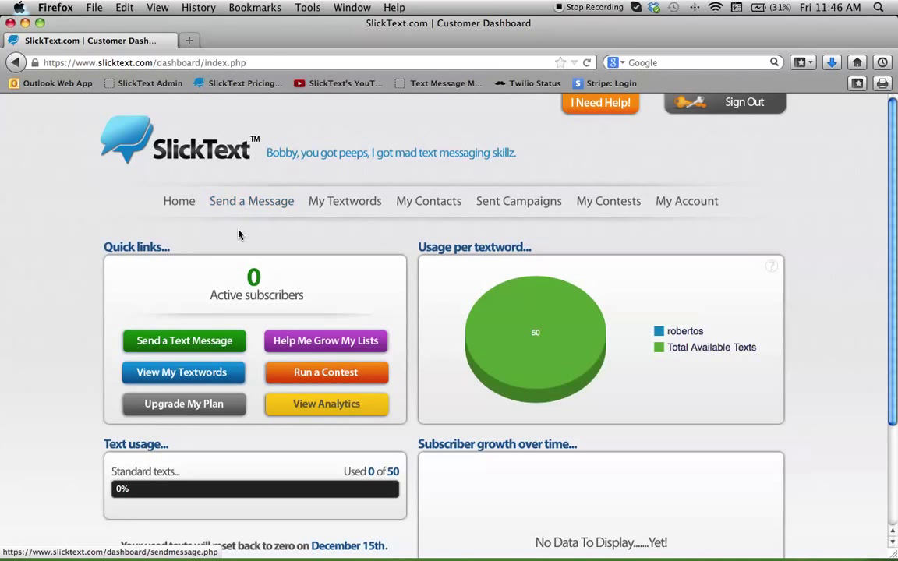
Start a new text message campaign named 'test message' addressed to the robertos list
left_click(224, 341)
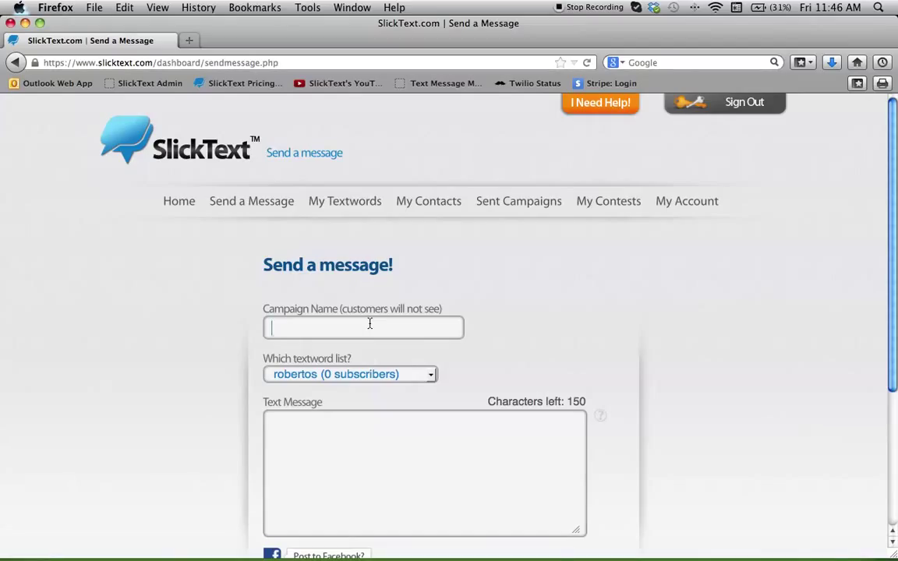
type("test message")
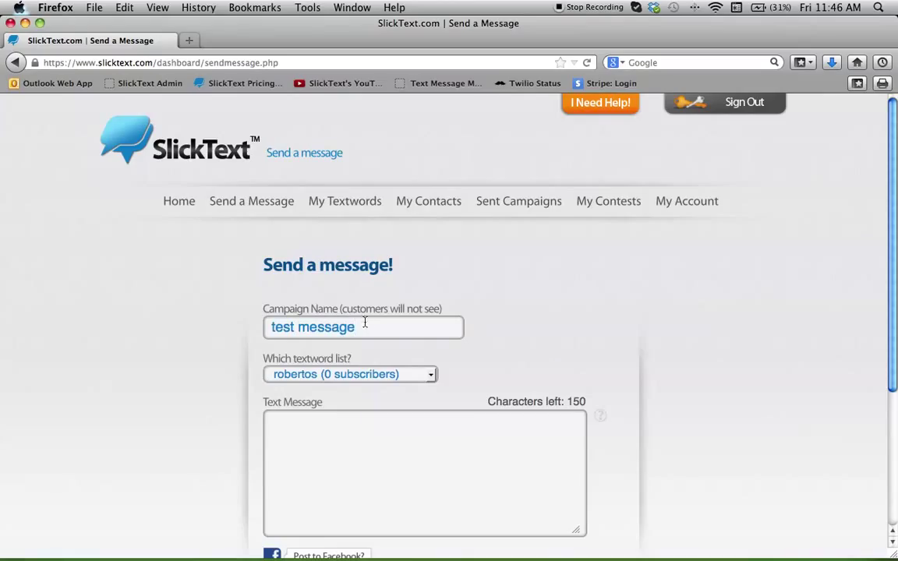
left_click(413, 377)
left_click(380, 401)
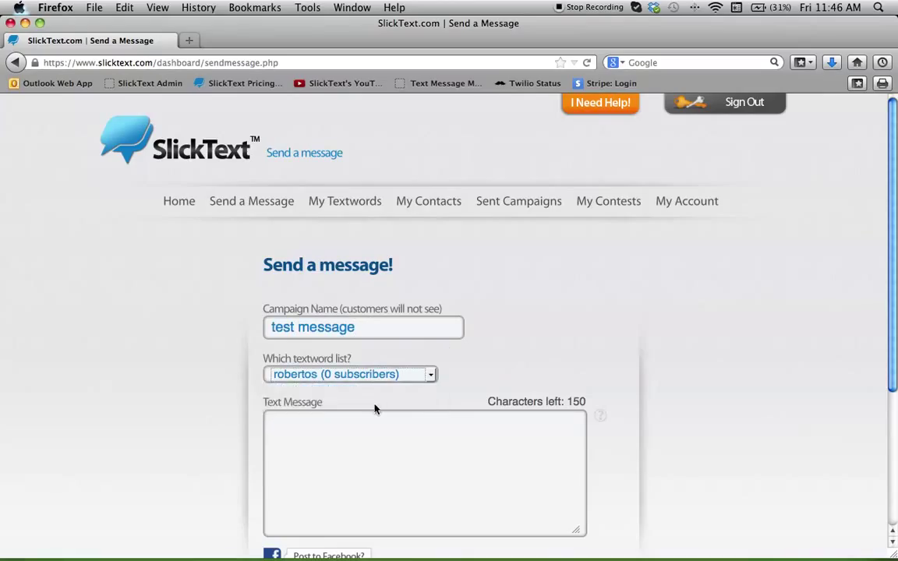
Fill the message body with placeholder text, leaving 58 characters
scroll(362, 318, "down", 5)
left_click(363, 318)
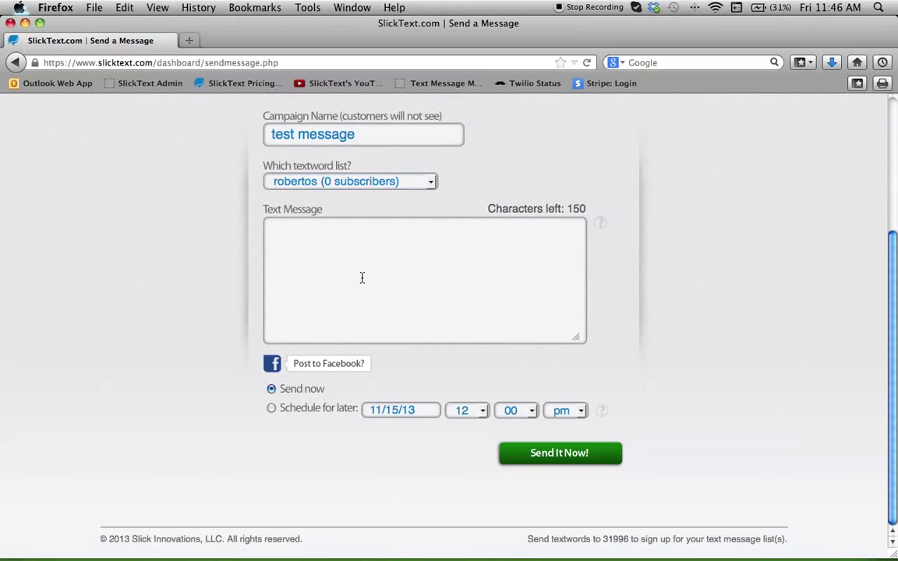
type("lakhd;fklah'na;vjkasn;vkns'kv")
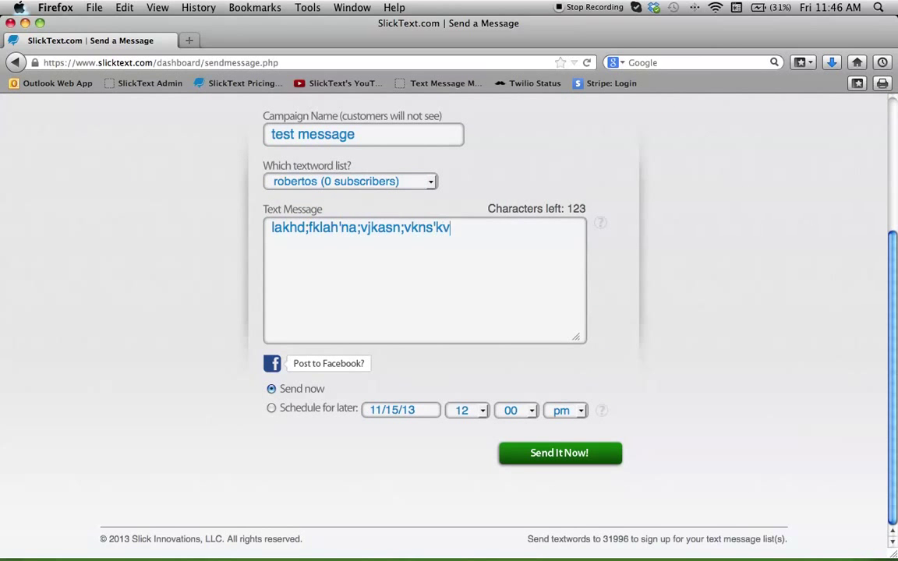
type("n;skvn'sfkvnsklv'fv fkvlknv knv lkdnv l")
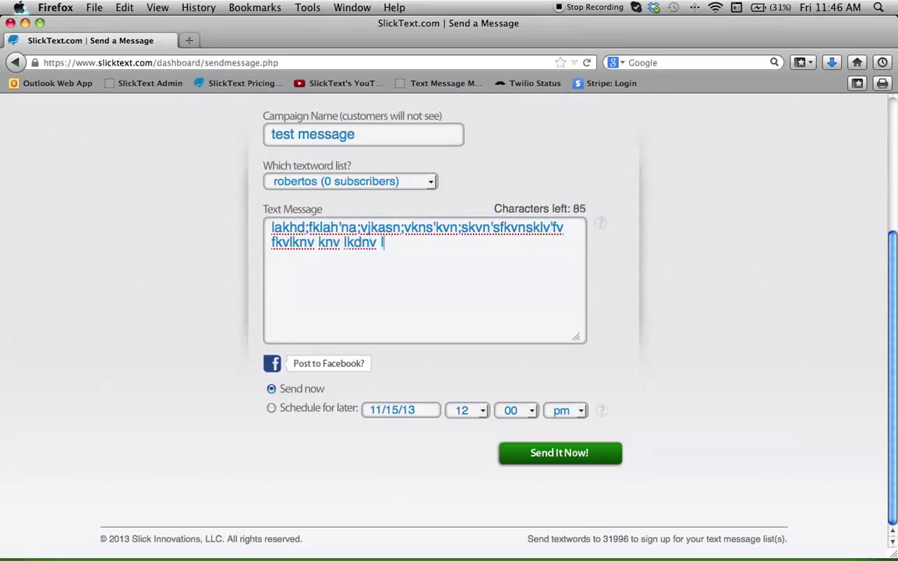
type("aknd;c asdln;asldn ksdn")
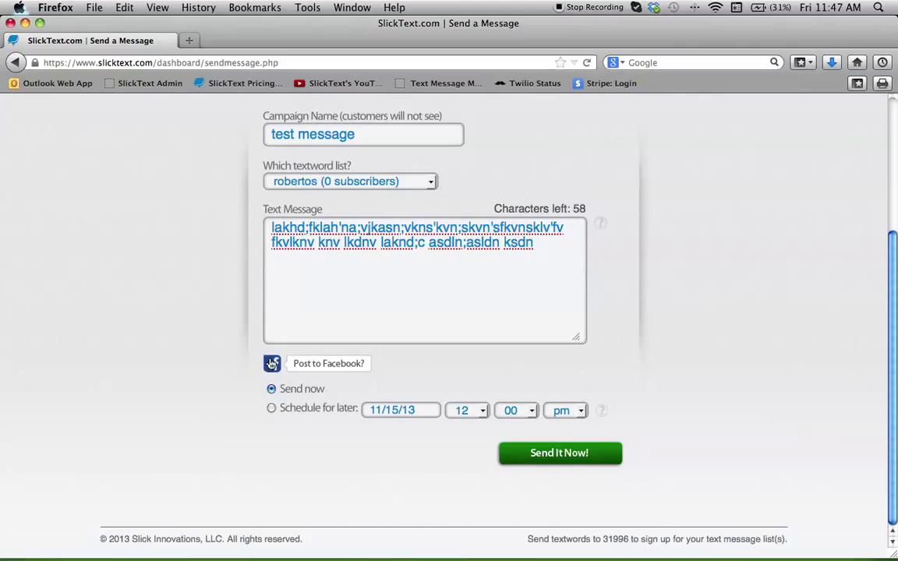
scroll(268, 409, "up", 1)
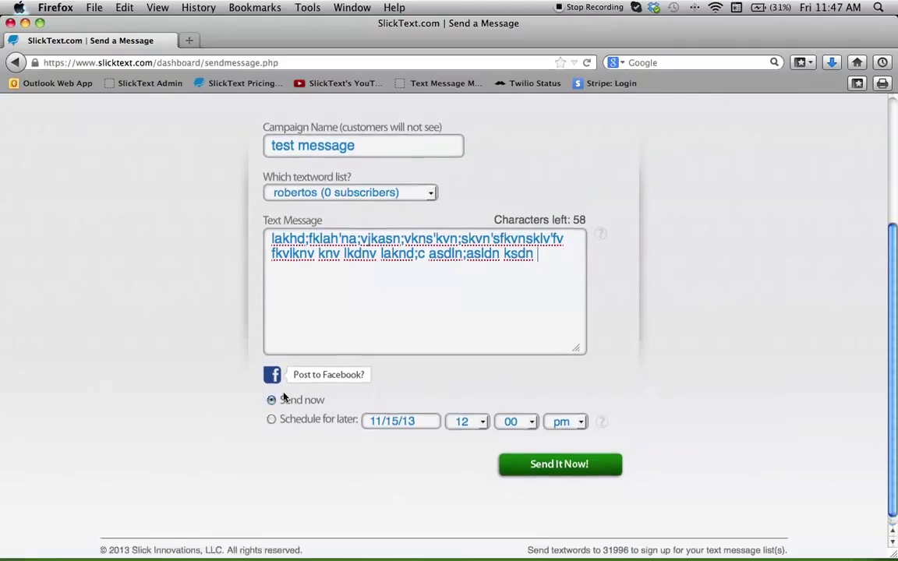
Schedule the test message for Saturday, November 23 at 4:30 pm, correcting the hour from 5 to 4
left_click(272, 419)
left_click(402, 421)
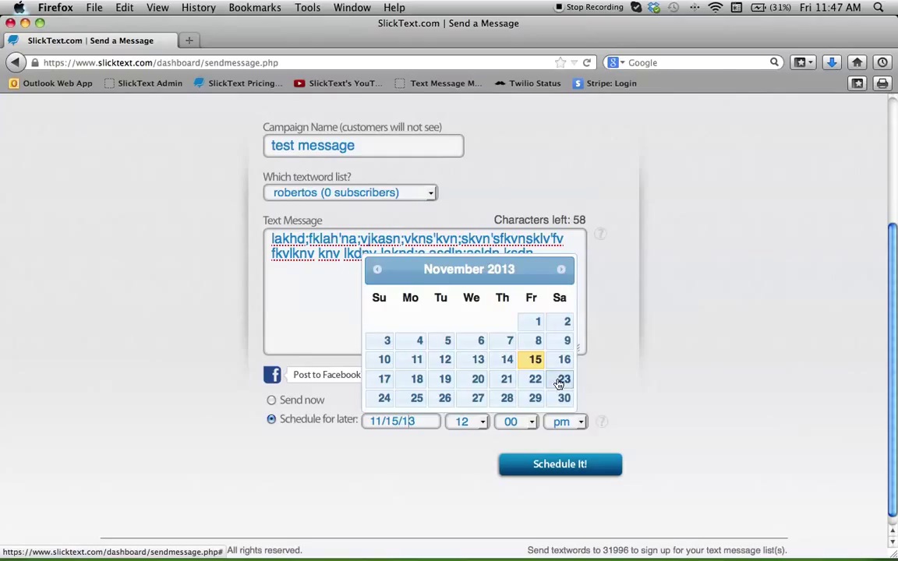
left_click(559, 380)
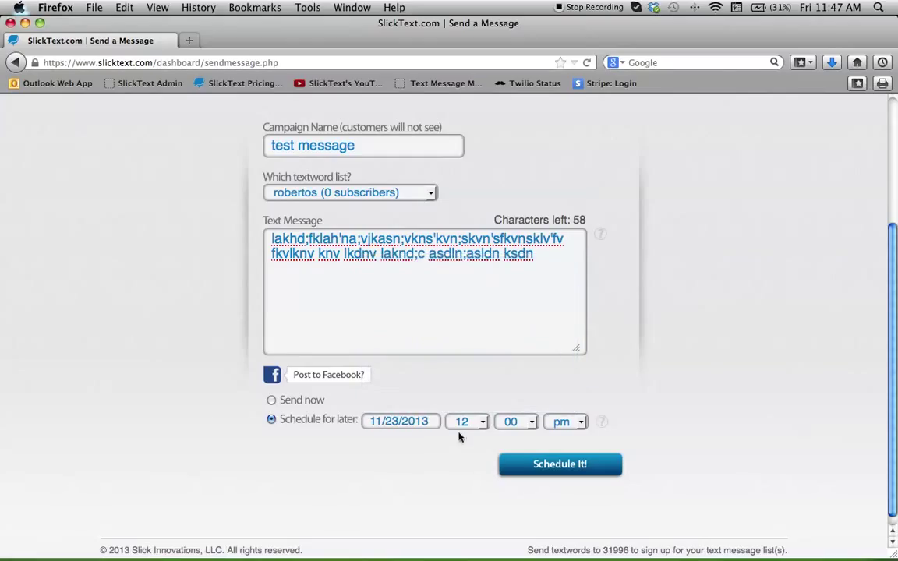
left_click(477, 421)
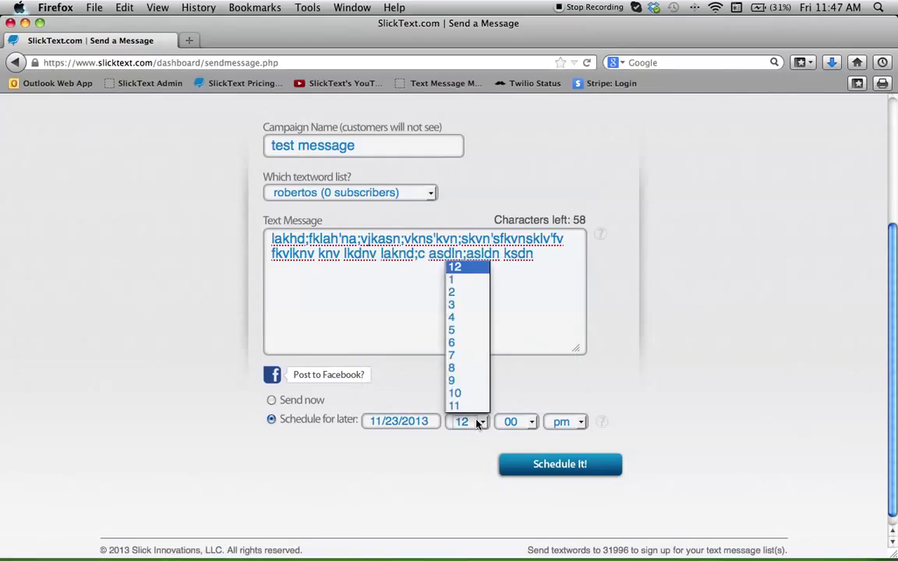
left_click(458, 330)
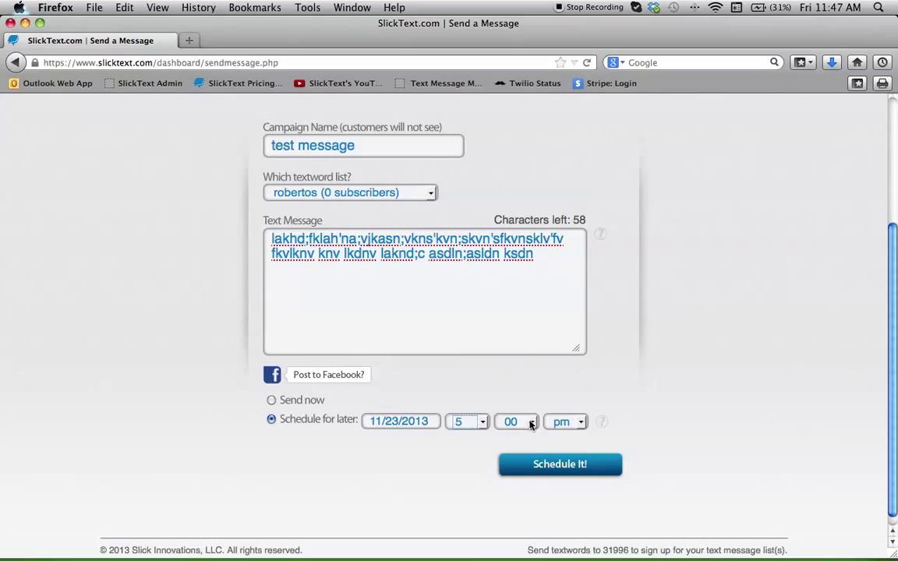
left_click(466, 421)
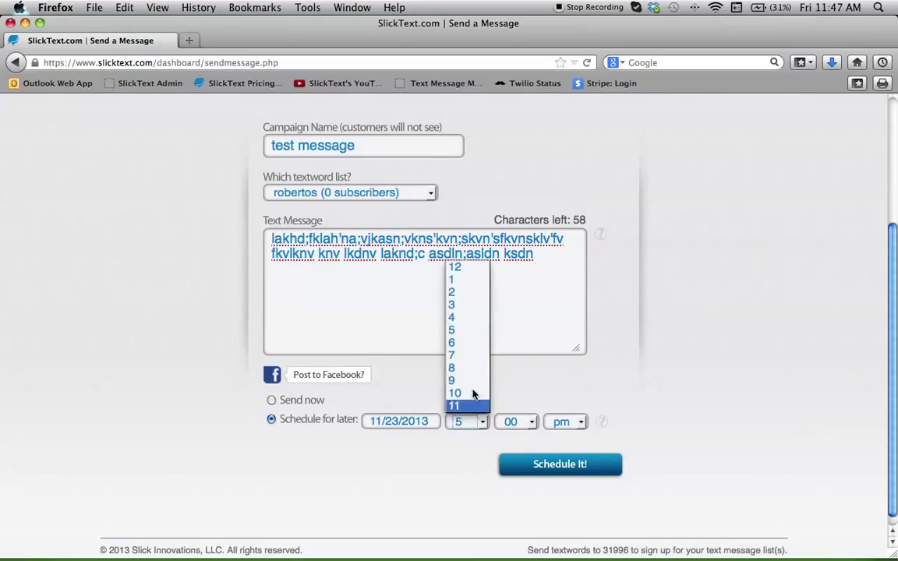
left_click(460, 316)
left_click(515, 422)
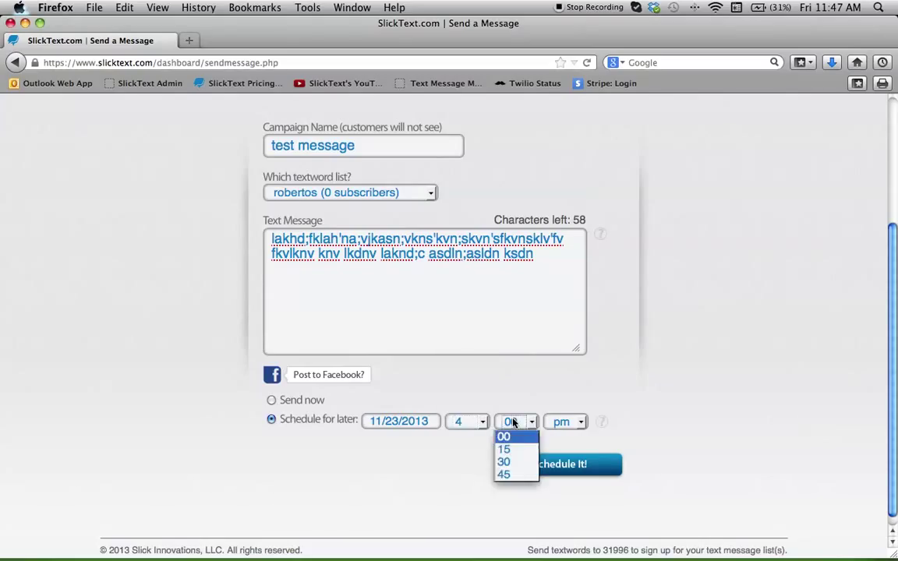
left_click(508, 463)
left_click(576, 465)
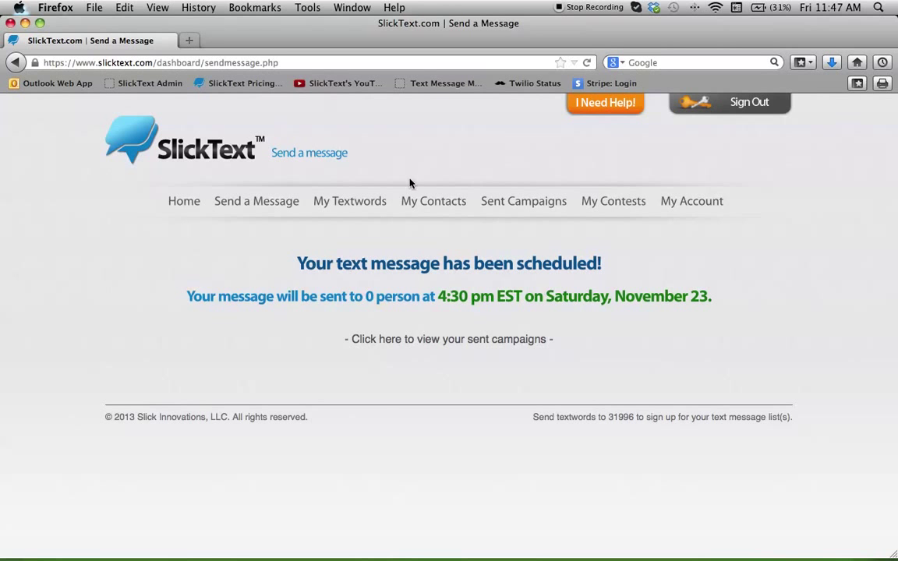
Go to the Customer Dashboard via Home, showing 0 of 50 standard texts used
left_click(195, 202)
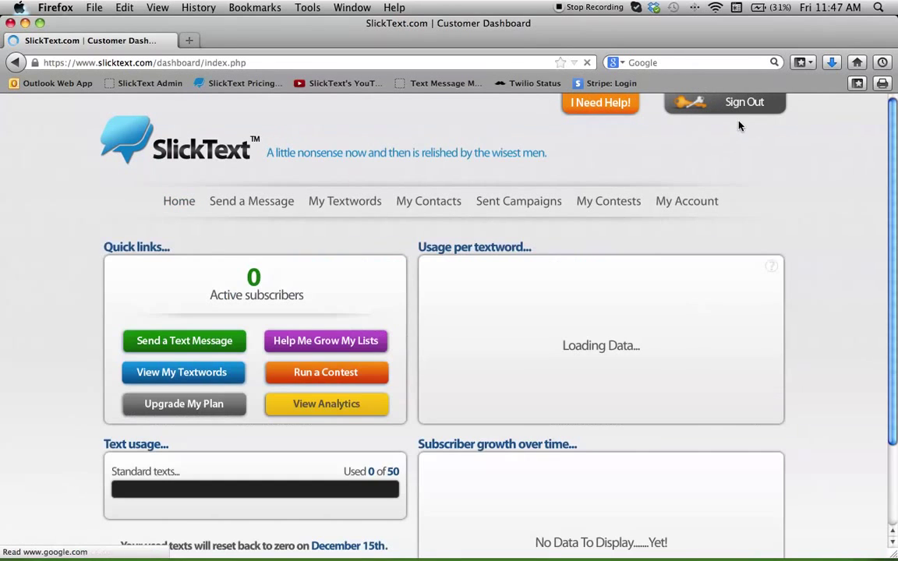